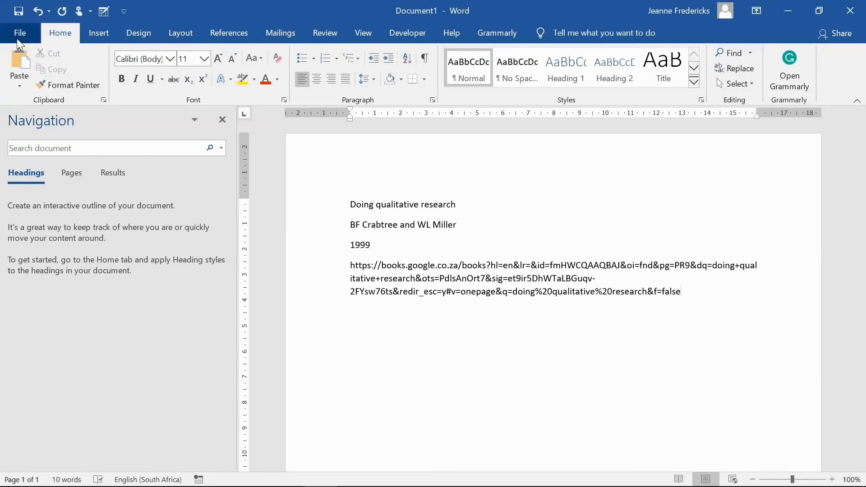
Save the document as a PDF named "Doing qualitative research Book Crabtree"
left_click(19, 33)
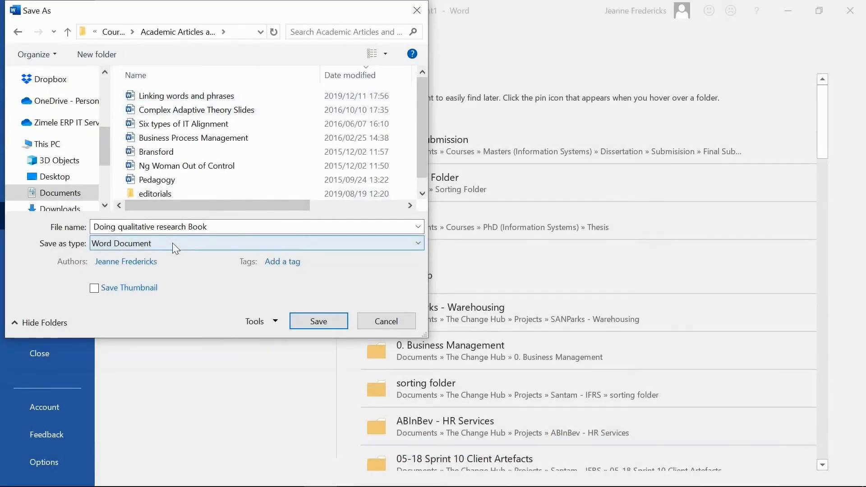
left_click(172, 243)
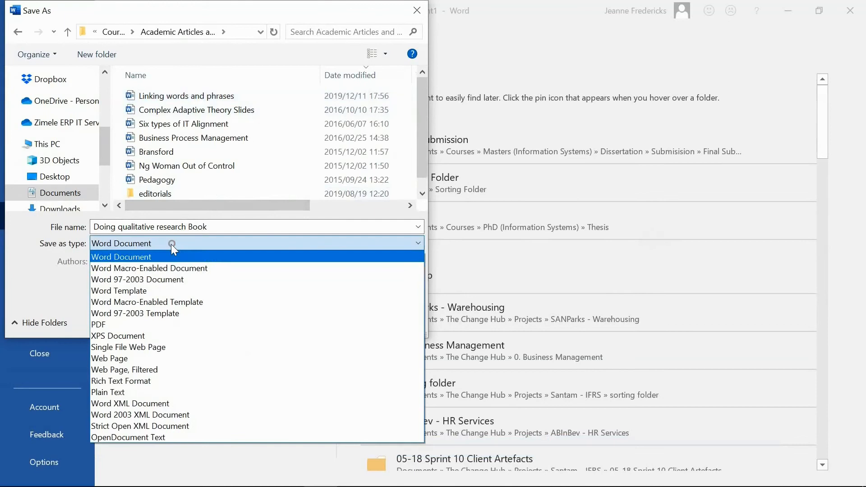
left_click(146, 325)
left_click(228, 227)
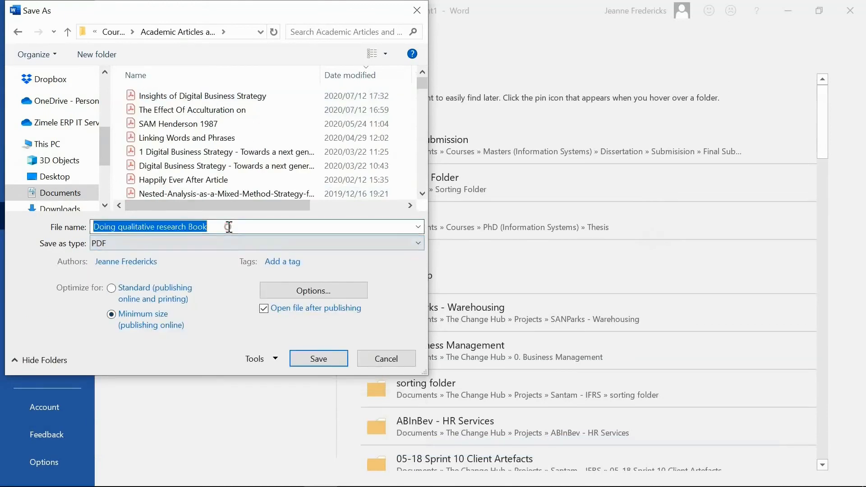
left_click(221, 231)
key("BackSpace")
key("BackSpace")
key("BackSpace")
key("BackSpace")
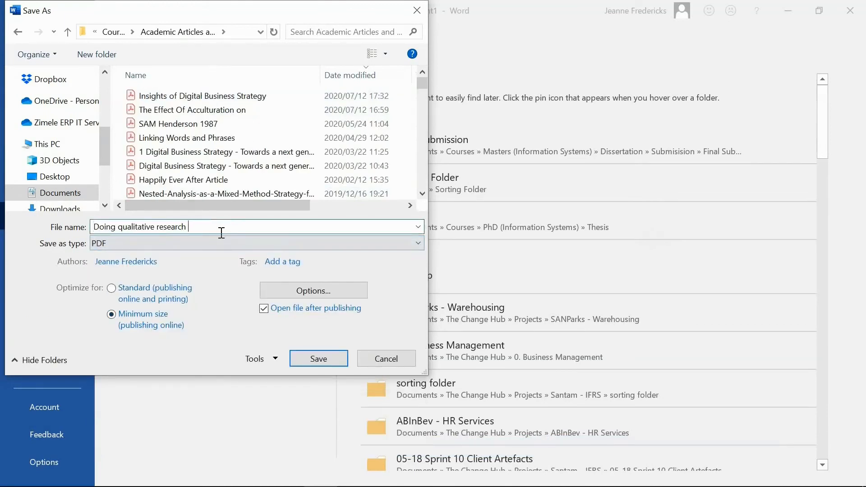
type("Book,  Crabtree")
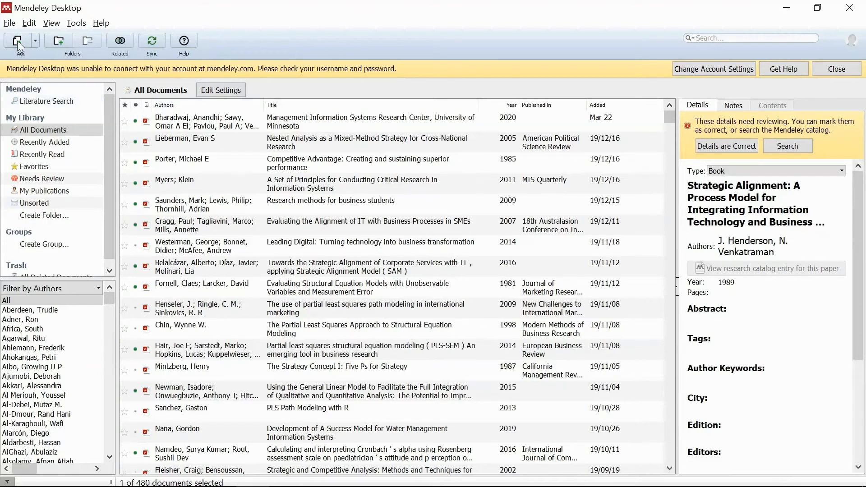
In Mendeley Desktop, add the PDF "Doing qualitative research Book Crabtree" to the library
left_click(17, 43)
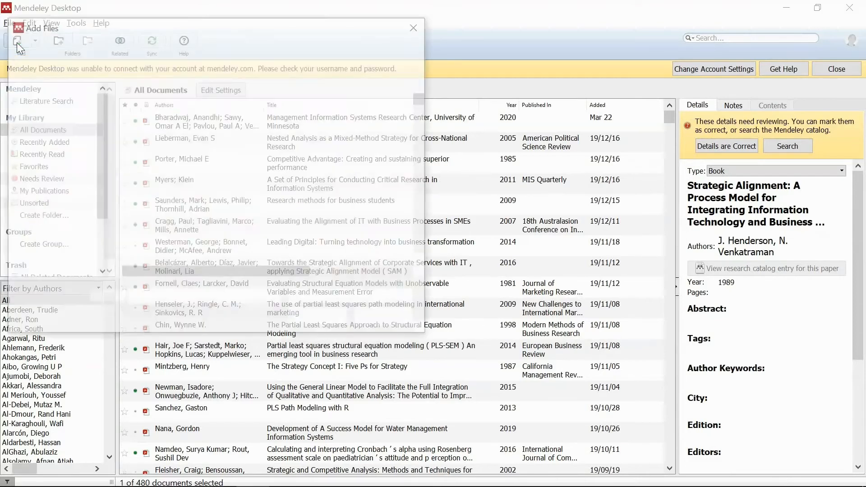
left_click(227, 112)
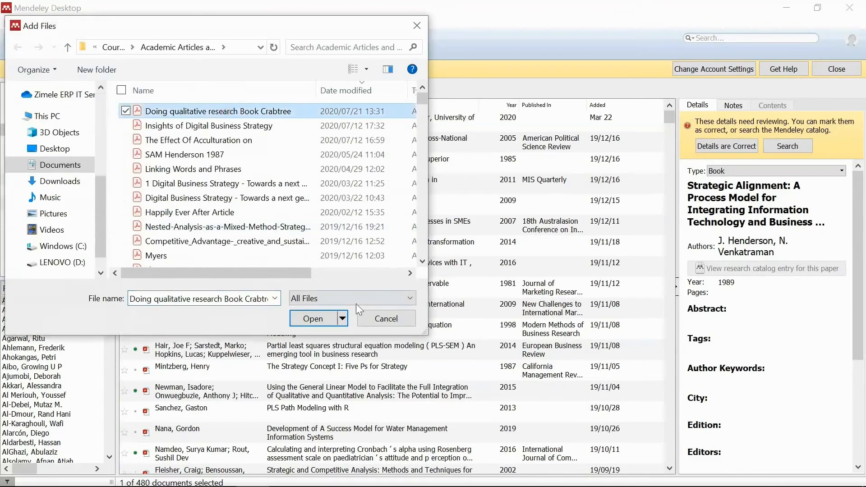
left_click(318, 319)
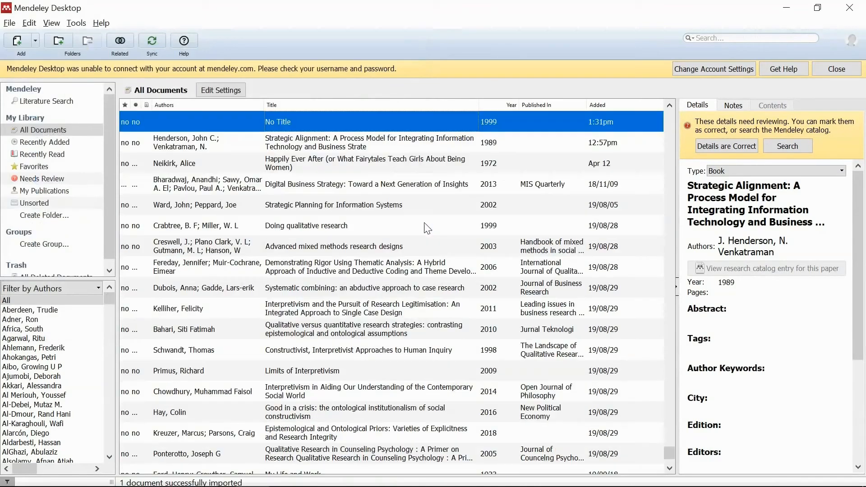
Open the imported document and set its title to "Doing Qualitative Research"
double_click(319, 122)
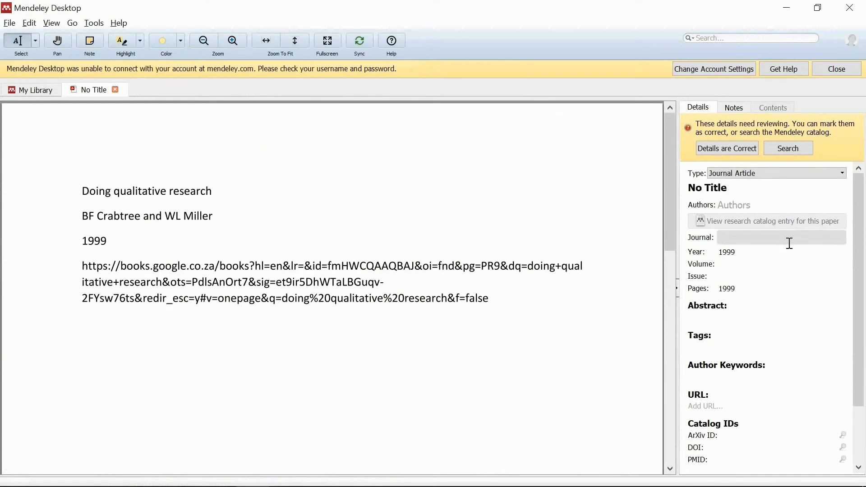
left_click(745, 194)
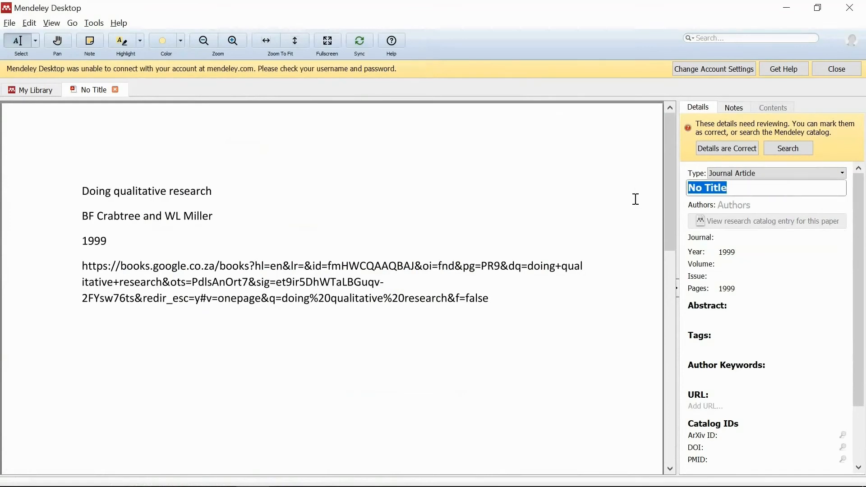
type("Doing Qu")
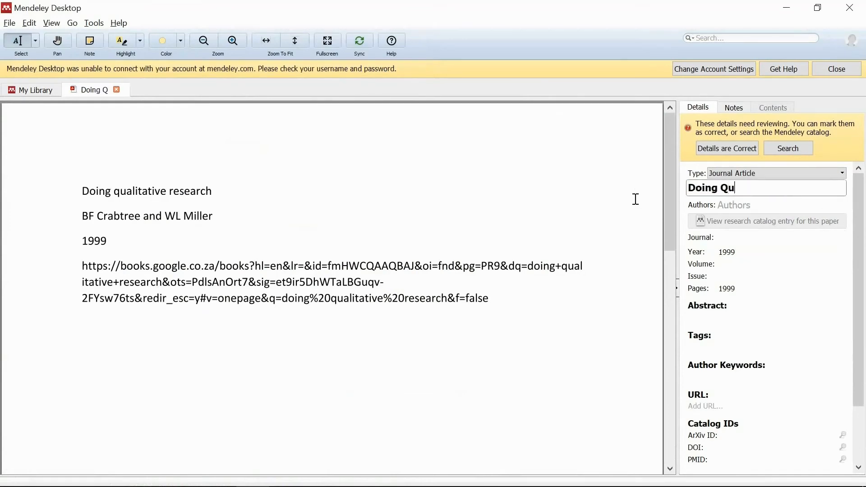
type("alitative Reser")
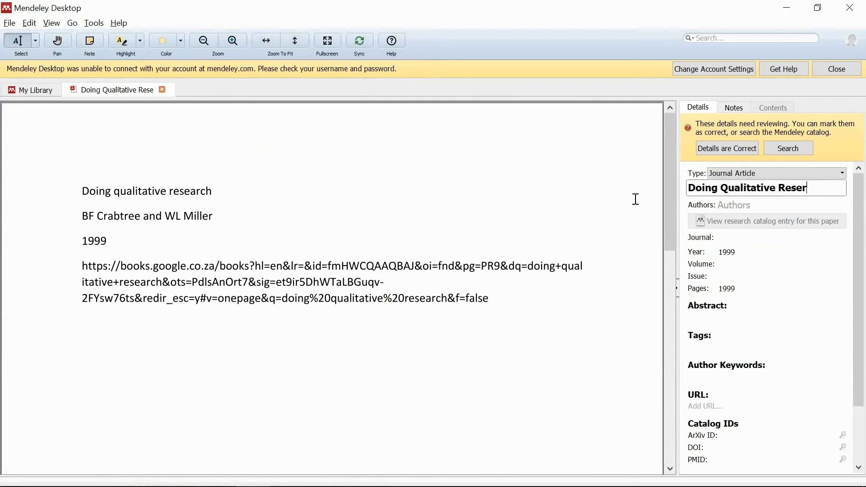
key("BackSpace")
type("arch")
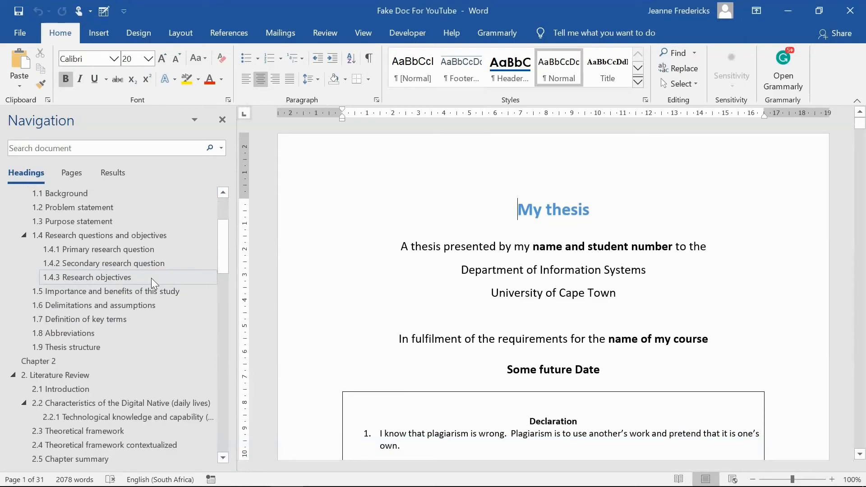
Under heading 3.4.4 Research methods and design, write a paragraph on the case study approach's criticism regarding generalisation
scroll(151, 278, "down", 2)
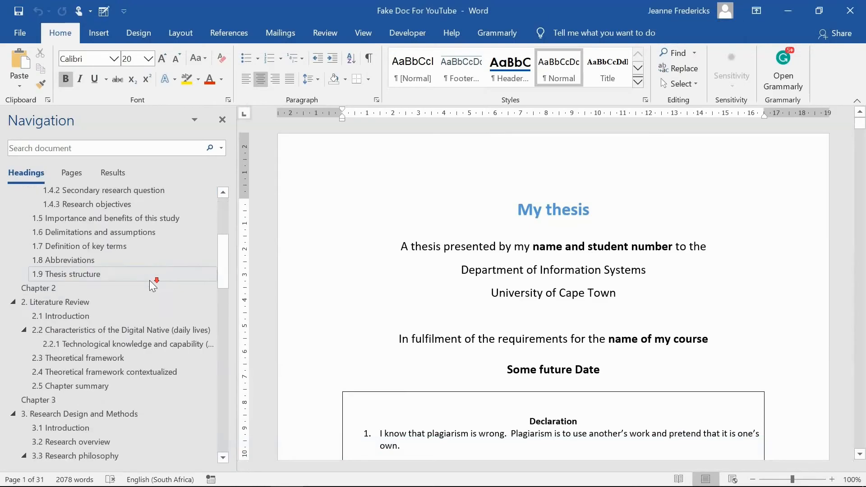
scroll(150, 281, "down", 3)
scroll(150, 281, "down", 2)
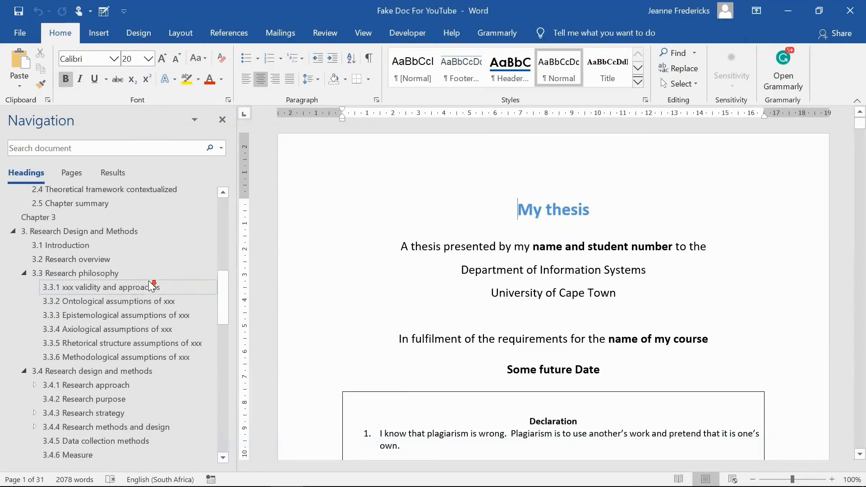
scroll(150, 287, "down", 1)
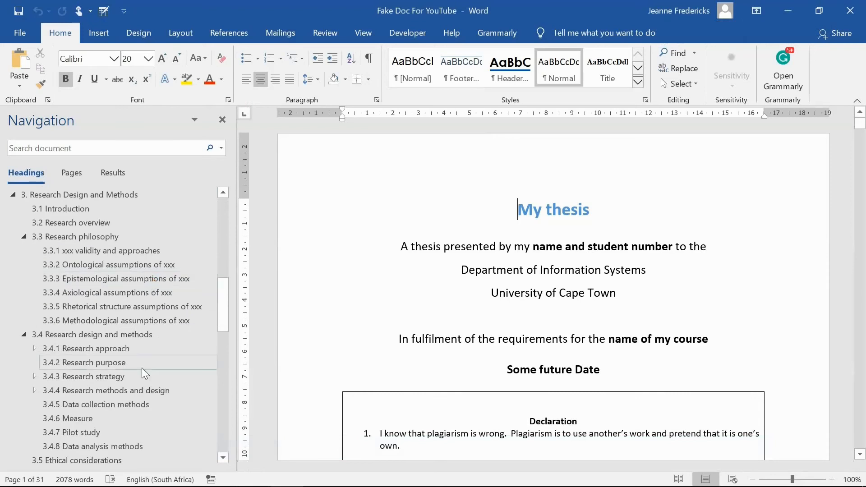
type("Wh")
type("ile the case study ")
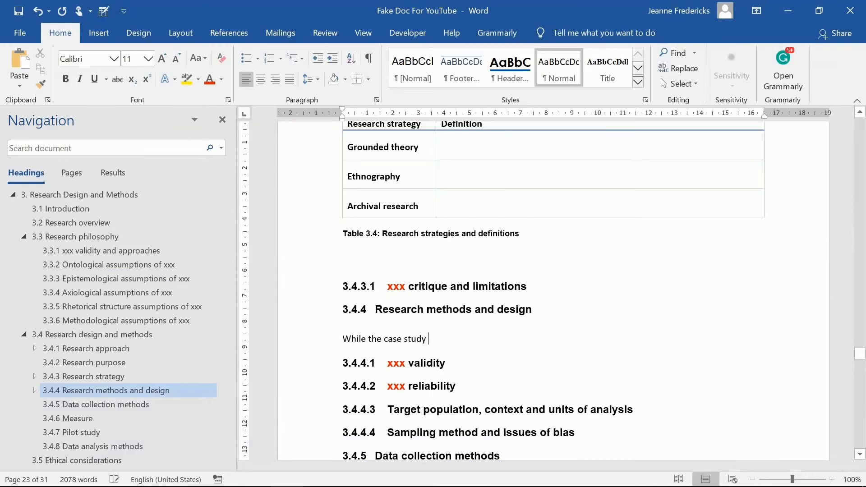
type("approach is now thought of as a ")
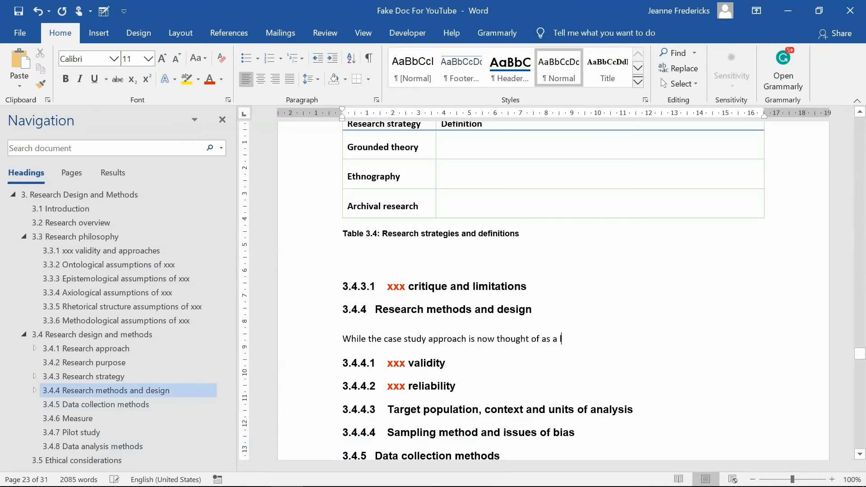
type("legitimate method of ing")
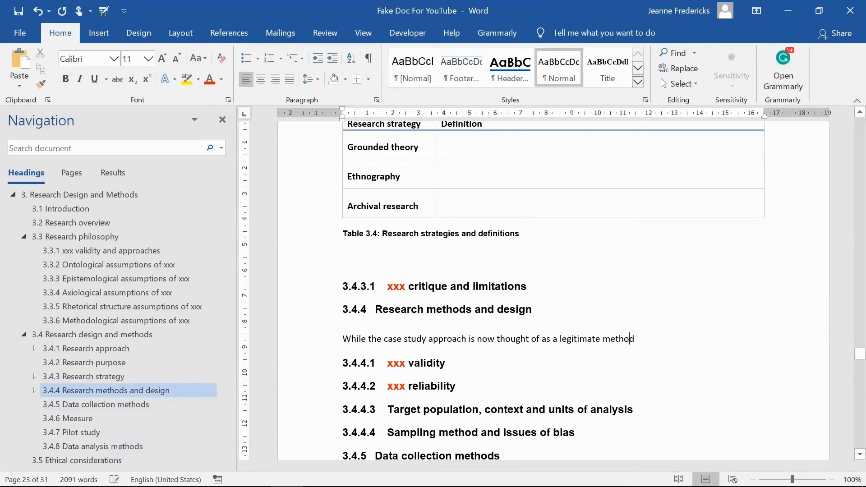
type("uiry")
key("BackSpace")
key("BackSpace")
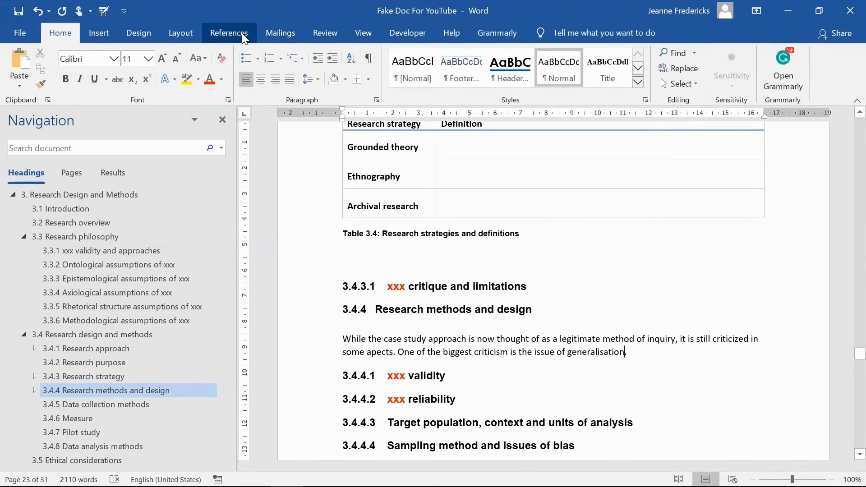
left_click(229, 33)
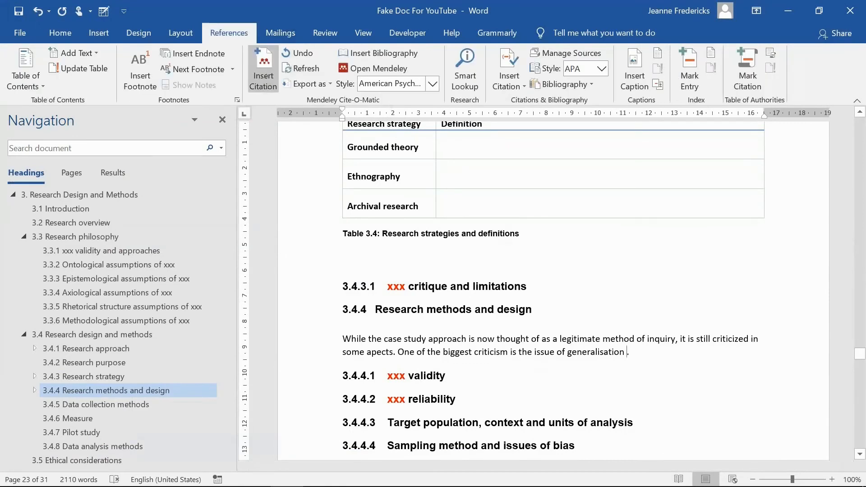
left_click(267, 81)
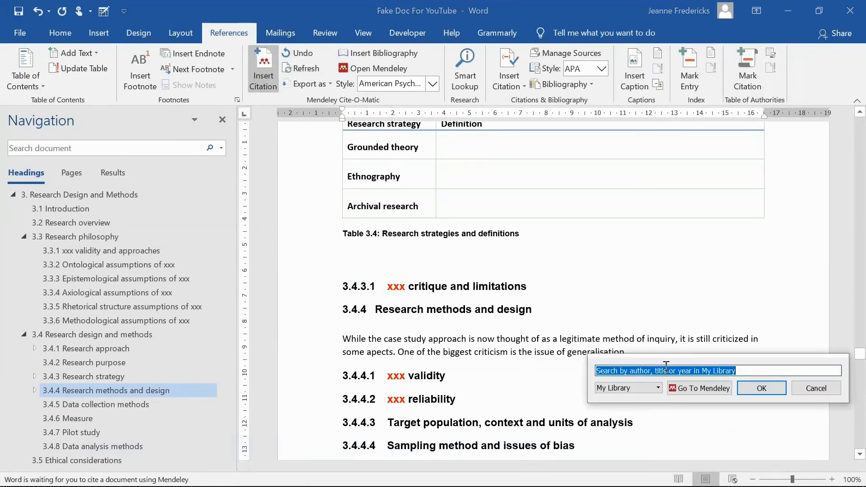
type("yin")
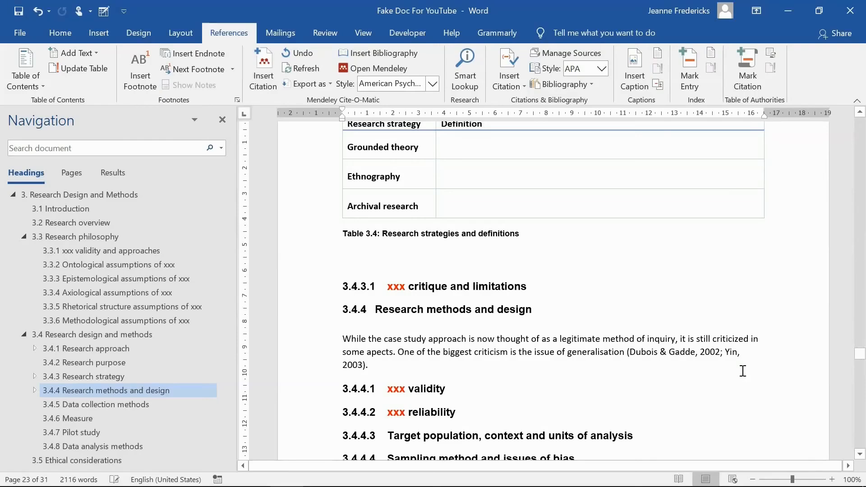
Start a Mendeley citation at the paragraph's end and pick Yin's 2003 "Introduction and designing case study"
key("alt+m")
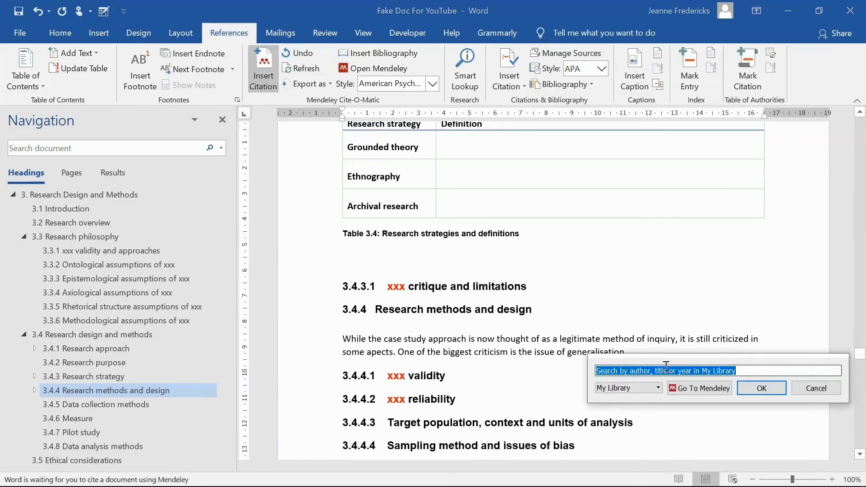
type("yin")
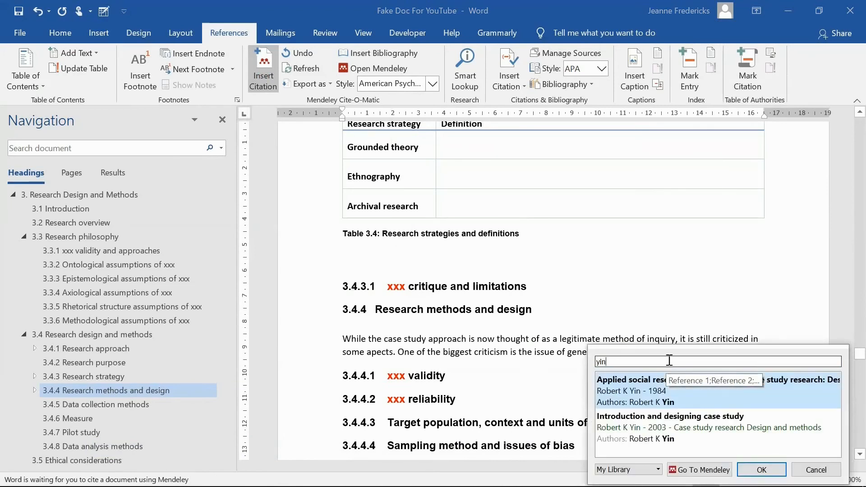
left_click(718, 434)
left_click(718, 434)
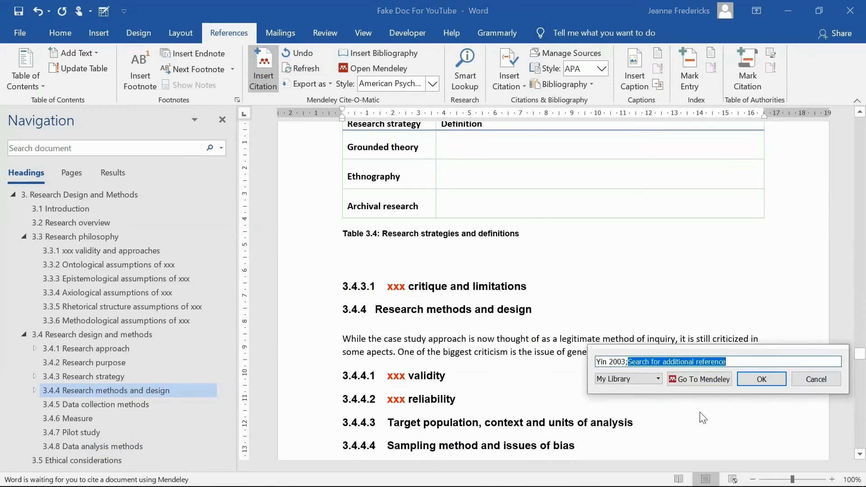
Add Dubois and Gadde's 2002 "Systematic combining" reference to the citation and insert it
type("du b")
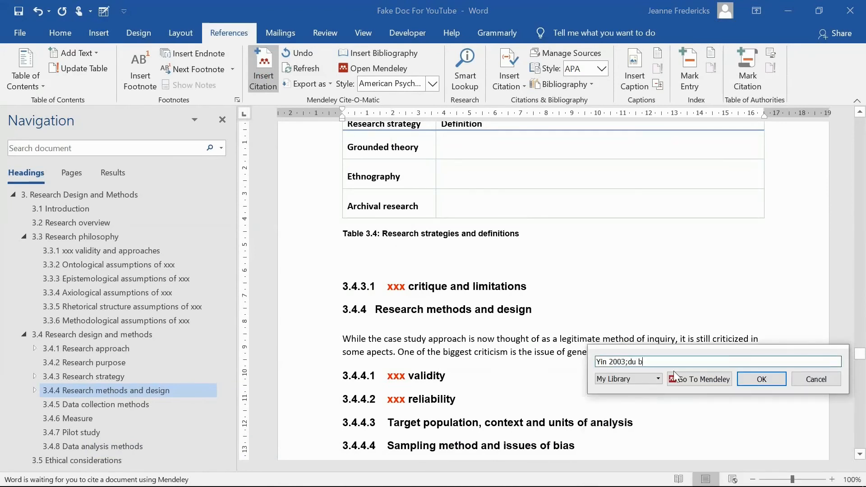
type("o")
key("BackSpace")
key("BackSpace")
key("BackSpace")
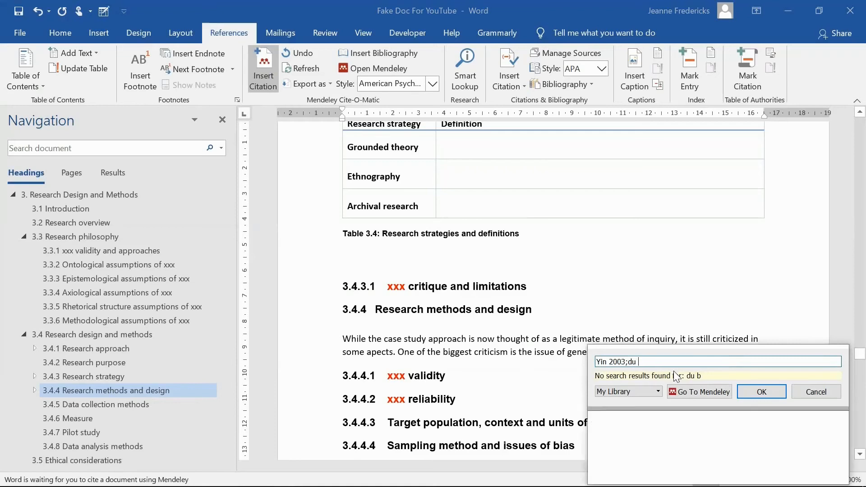
type("bo")
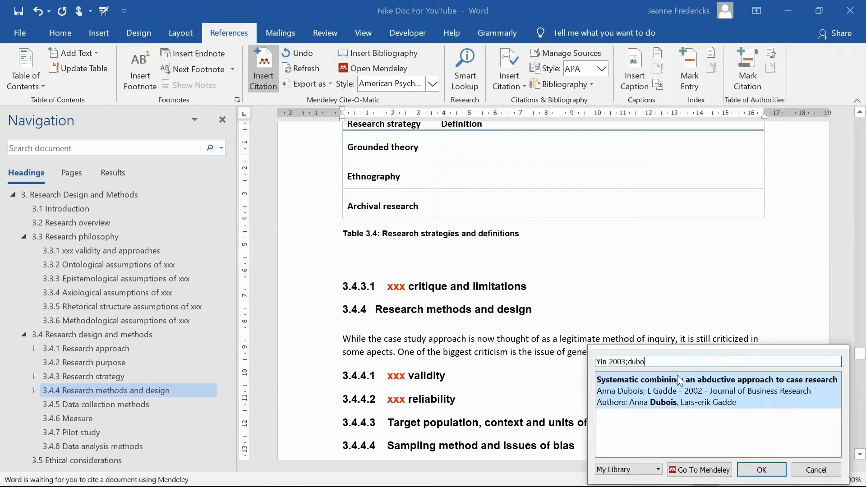
left_click(681, 397)
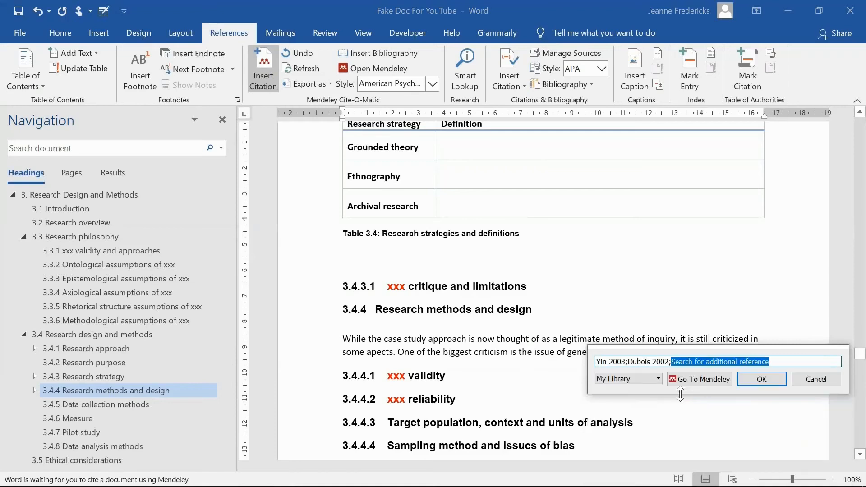
left_click(759, 381)
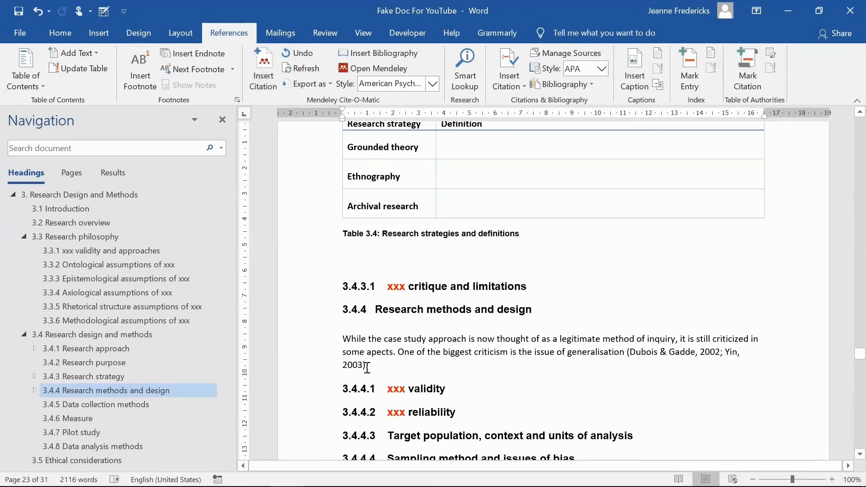
Manually delete characters from the end of the citation, then choose to undo the manual edit
left_click(366, 367)
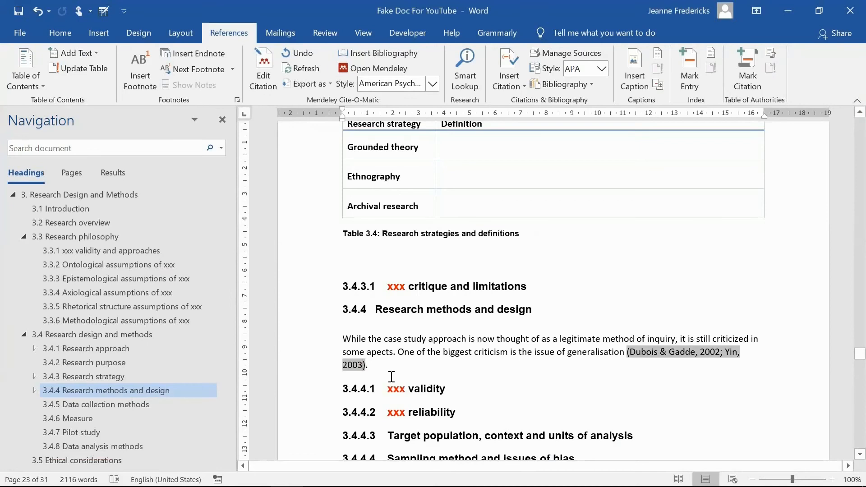
key("BackSpace")
key("BackSpace")
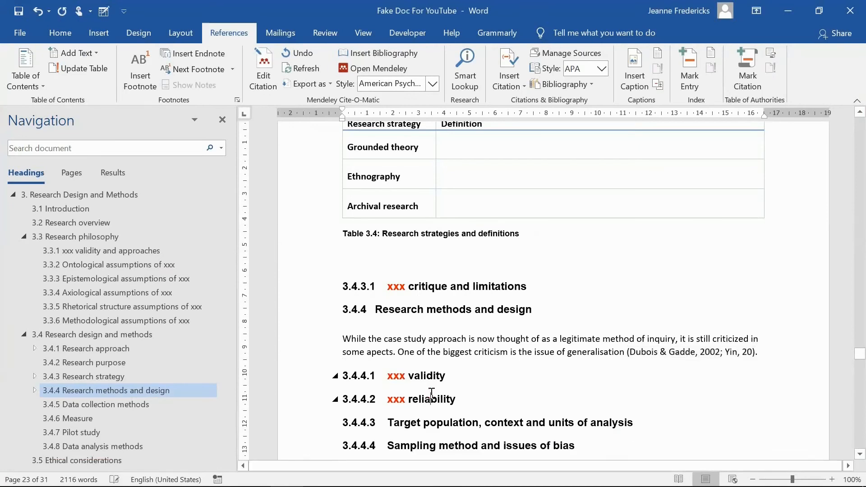
left_click(432, 396)
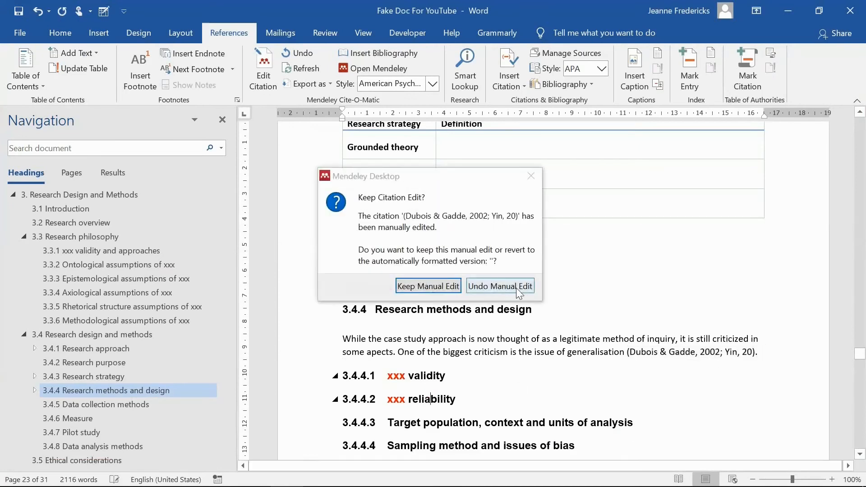
left_click(517, 287)
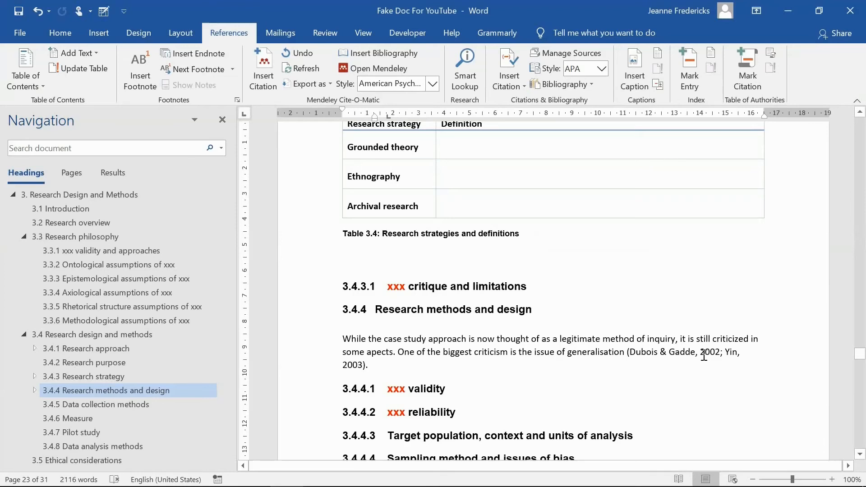
Edit the paragraph's citation to add Flyvbjerg's 2006 "Five Misunderstandings About Case Study Research"
left_click(703, 354)
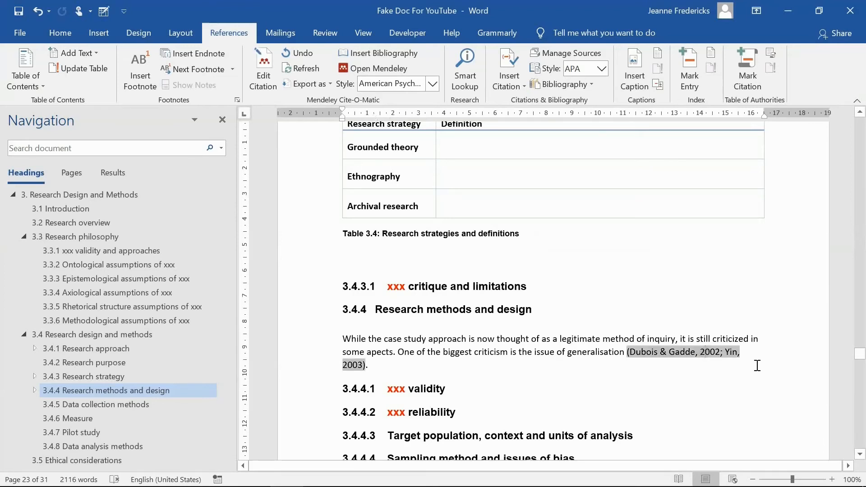
left_click(263, 83)
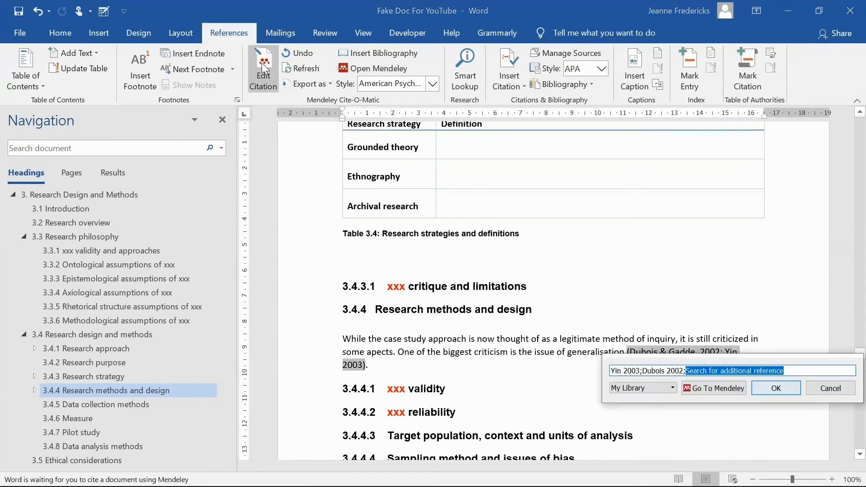
type("fly")
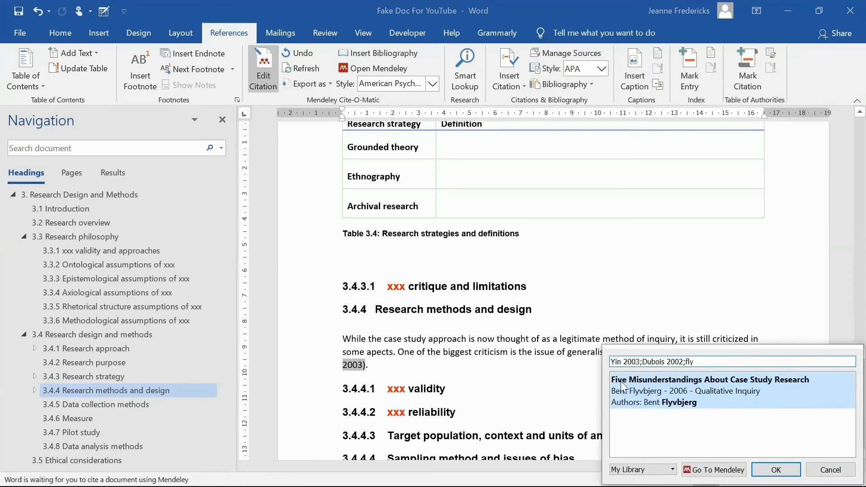
left_click(640, 395)
left_click(775, 379)
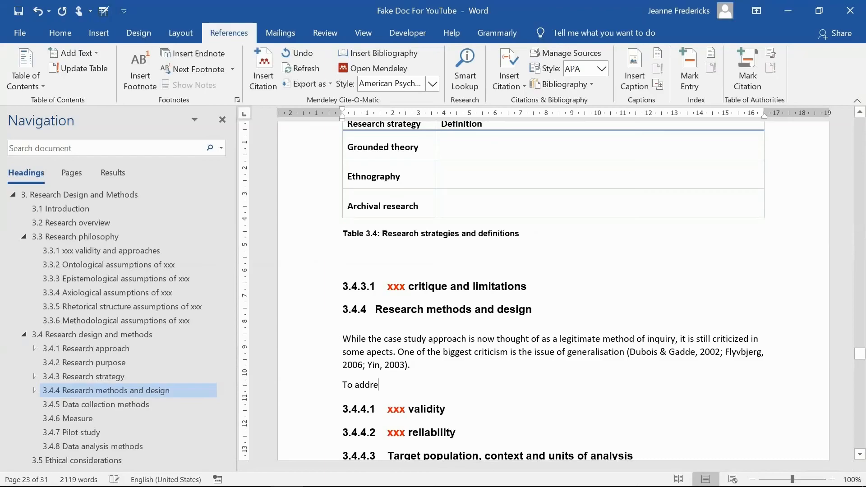
Write a new paragraph: "To address this bias the researcher followed the guideline from Yin (2003) and Benbasat (1987) to meticulously document processes and procedures applied throughout this study."
type("s this b")
type("ias the research")
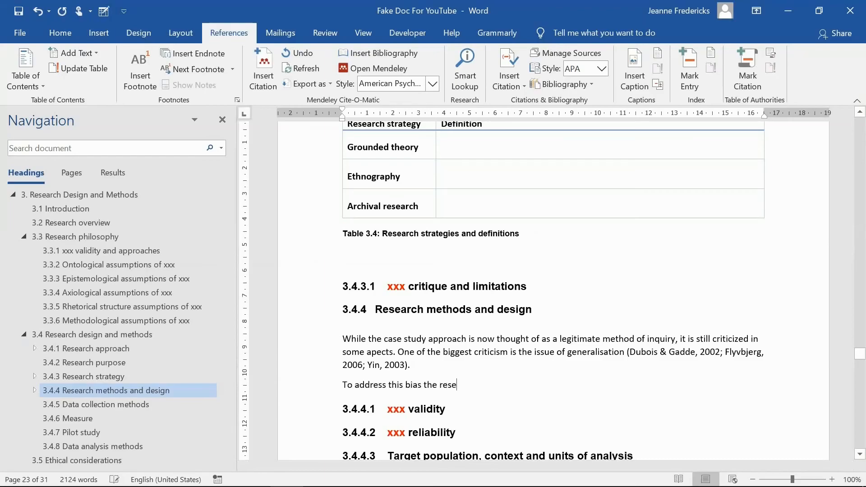
type("er followed the ")
type("guideline fro")
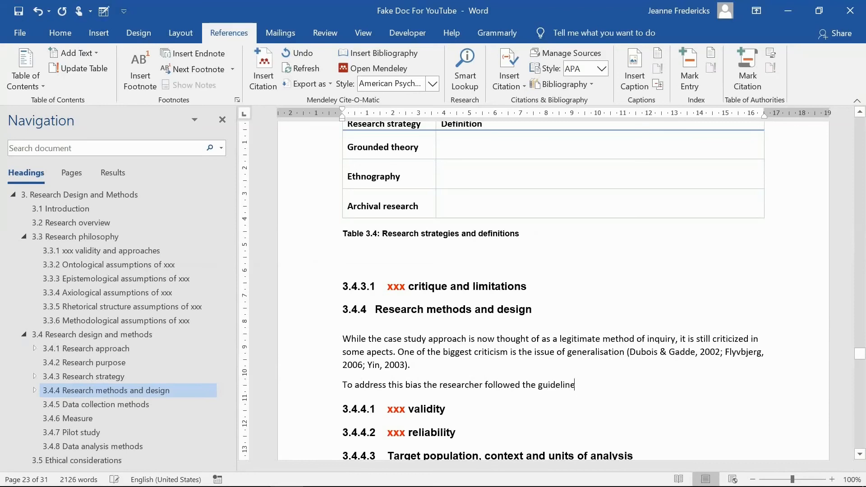
type("m Yin")
type(" (2003) and Benasat ")
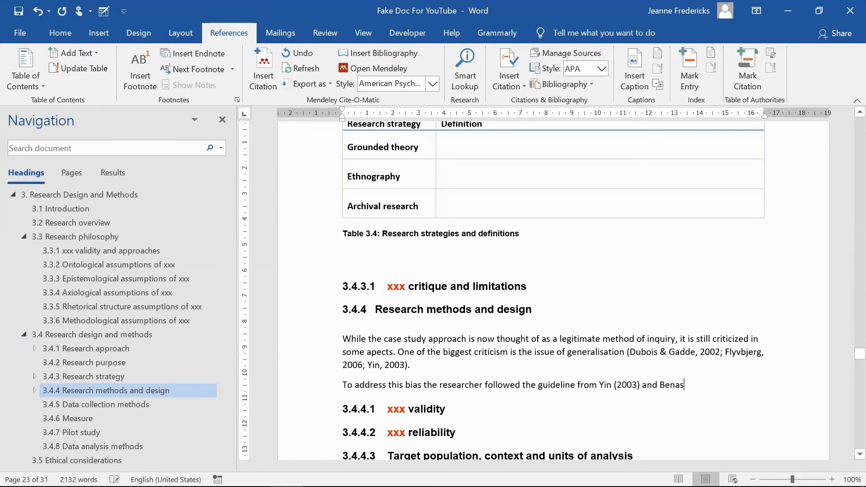
type("(")
type(")")
type("1987) to")
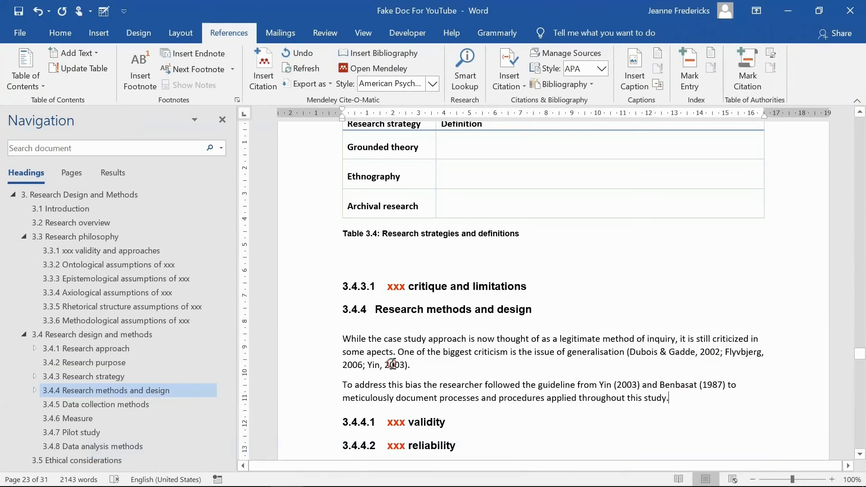
left_click(392, 366)
left_click_drag(600, 385, 640, 385)
left_click(397, 364)
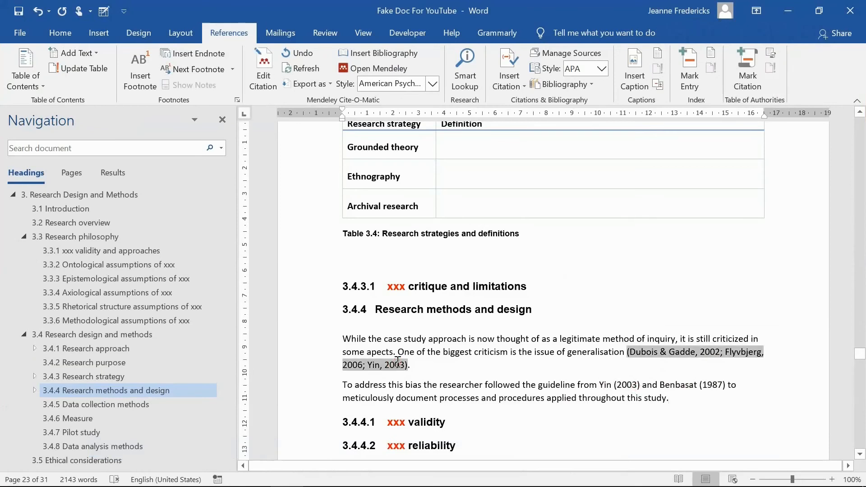
triple_click(678, 377)
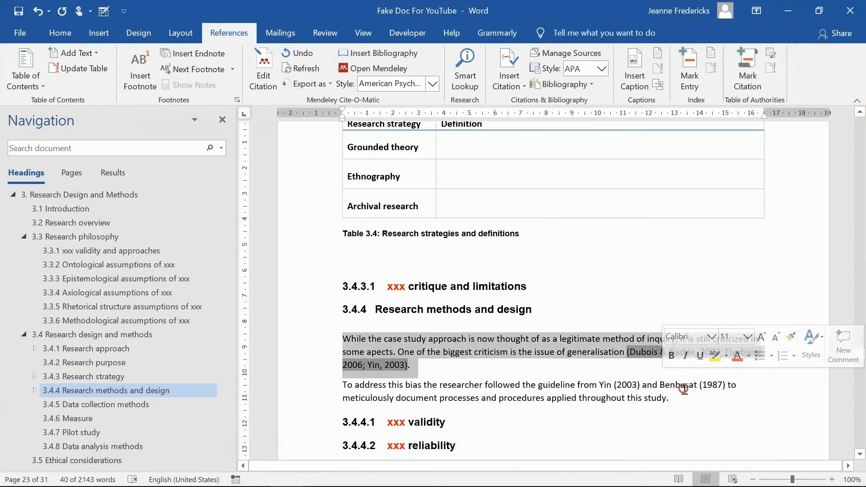
left_click(683, 389)
Under List of References, insert a Mendeley citation of Benbasat's 1987 "The Case Research Strategy in Studies of Information Systems"
scroll(122, 282, "down", 5)
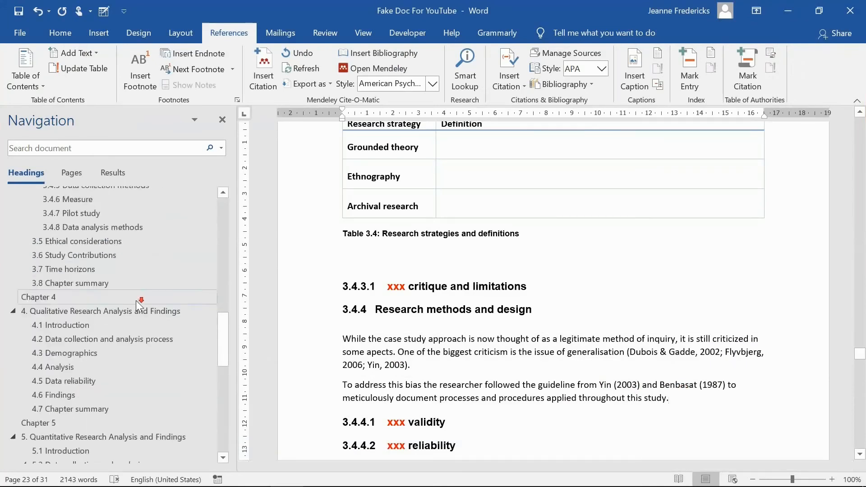
scroll(136, 299, "down", 8)
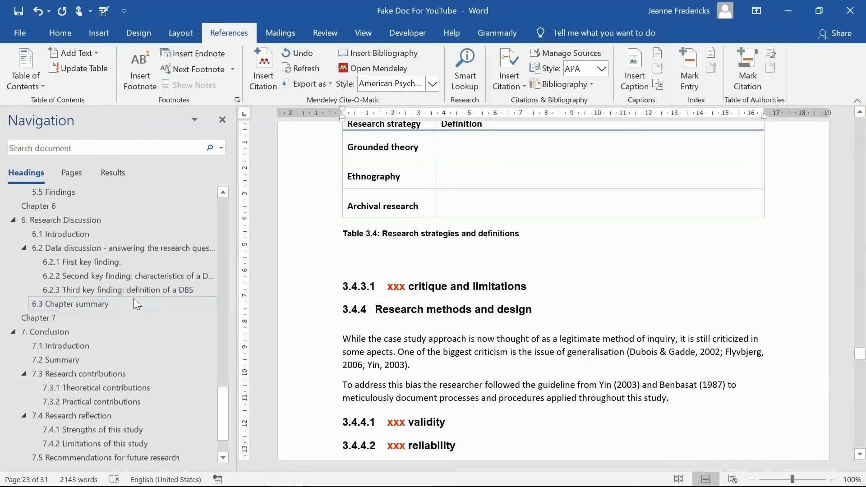
scroll(133, 299, "down", 2)
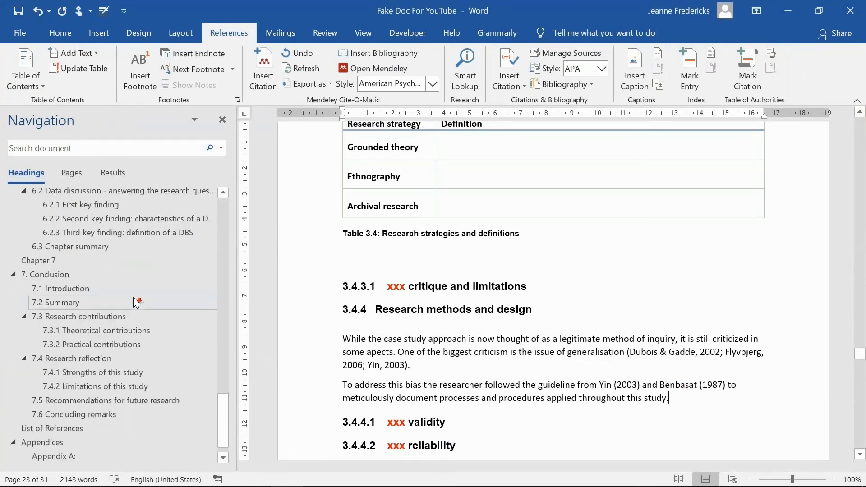
left_click(59, 429)
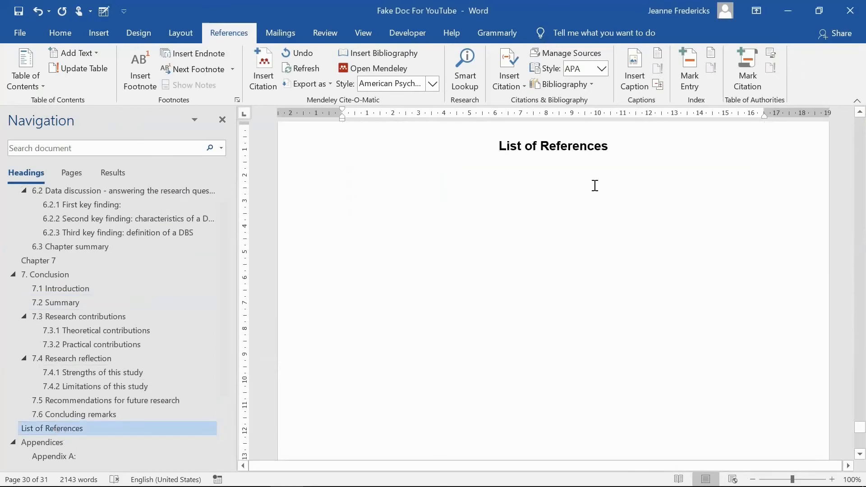
left_click(614, 148)
key("Return")
left_click(267, 74)
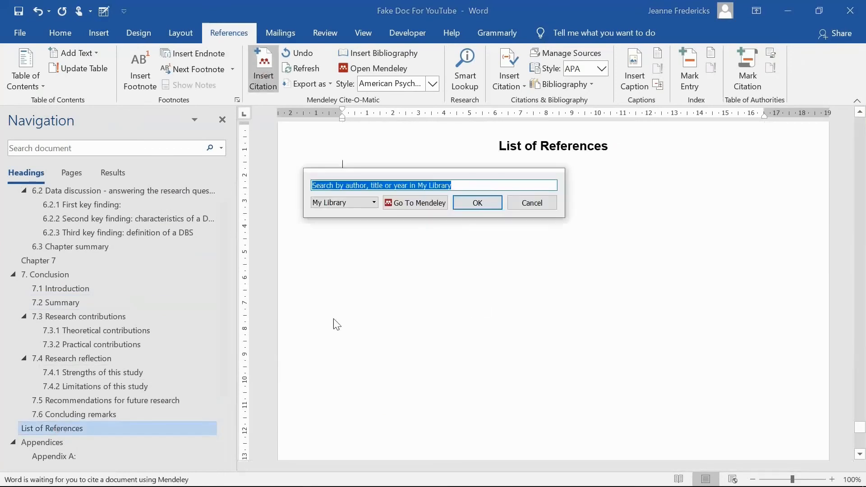
type("benbasat")
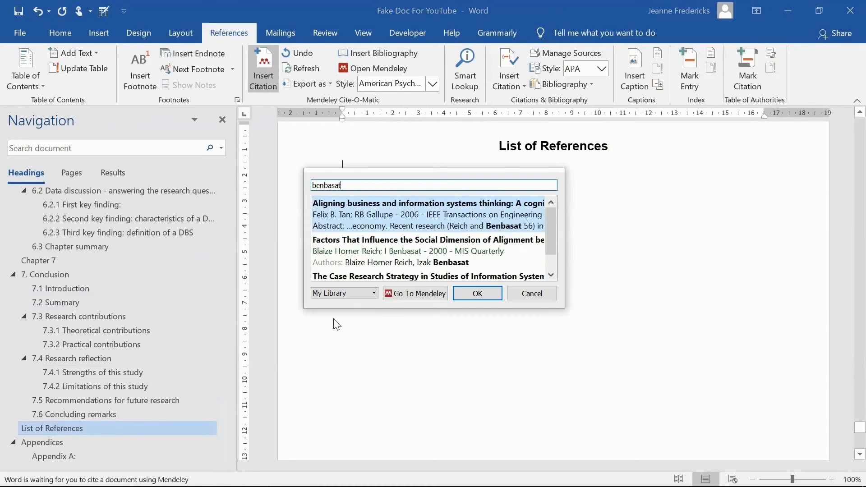
left_click(554, 273)
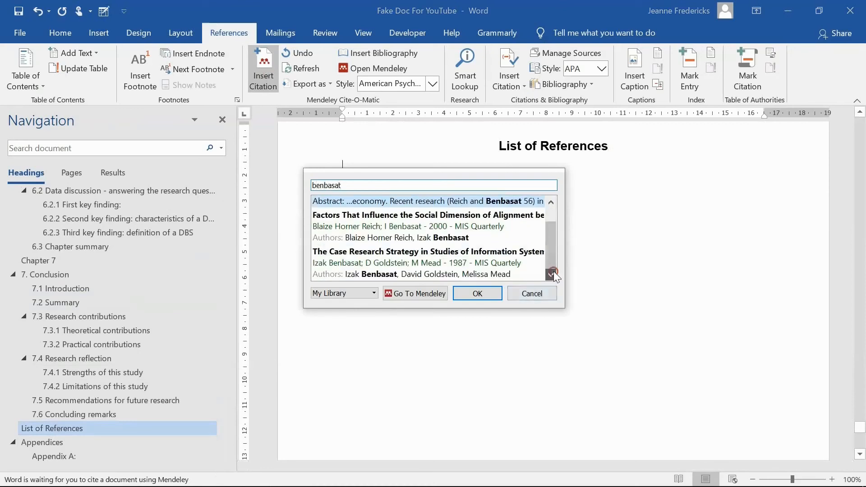
Hide the Benbasat citation by shrinking its font size to 1 and colouring it white
left_click_drag(491, 168, 322, 169)
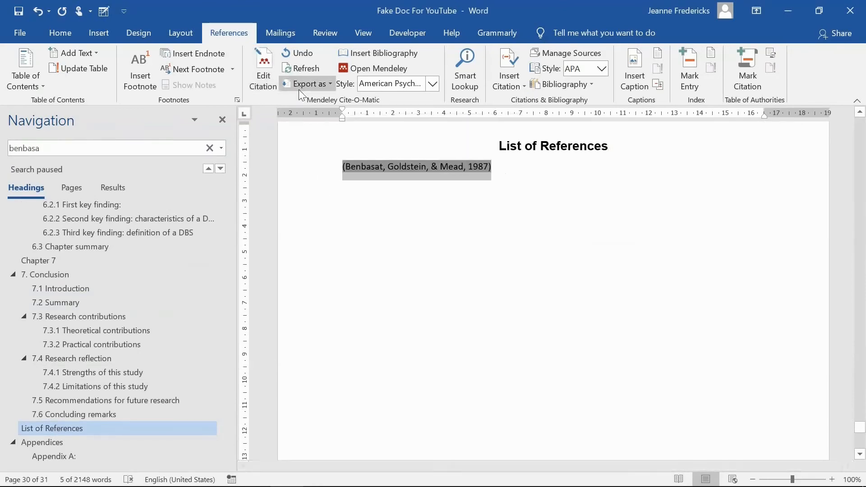
left_click(60, 33)
left_click(175, 58)
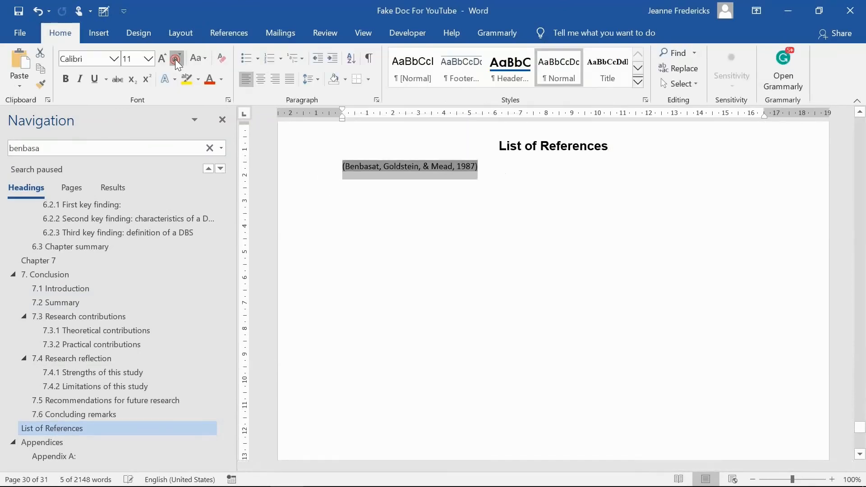
left_click(175, 58)
left_click(175, 58)
left_click(175, 59)
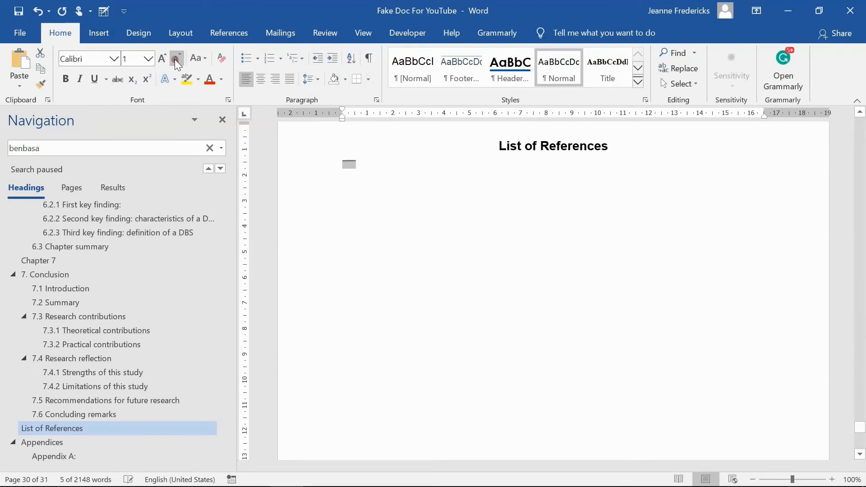
left_click(221, 79)
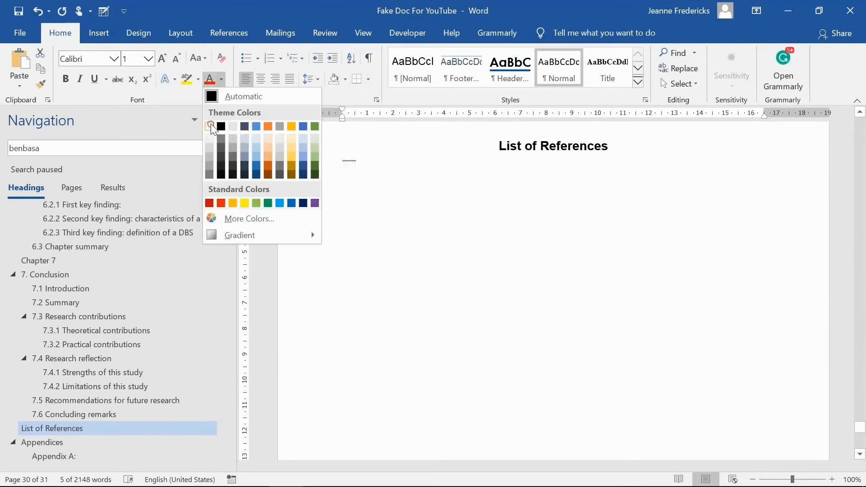
left_click(211, 126)
left_click(407, 232)
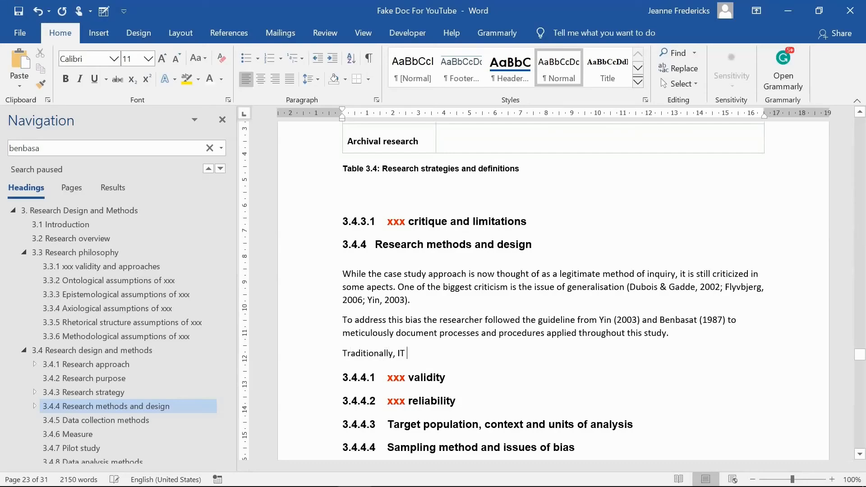
Write a paragraph: "Traditionally, IT strategy is directed by business strategy, as it is viewed as a functional-level strategy, subordinate to business strategy"
type("strategy is directed by business st")
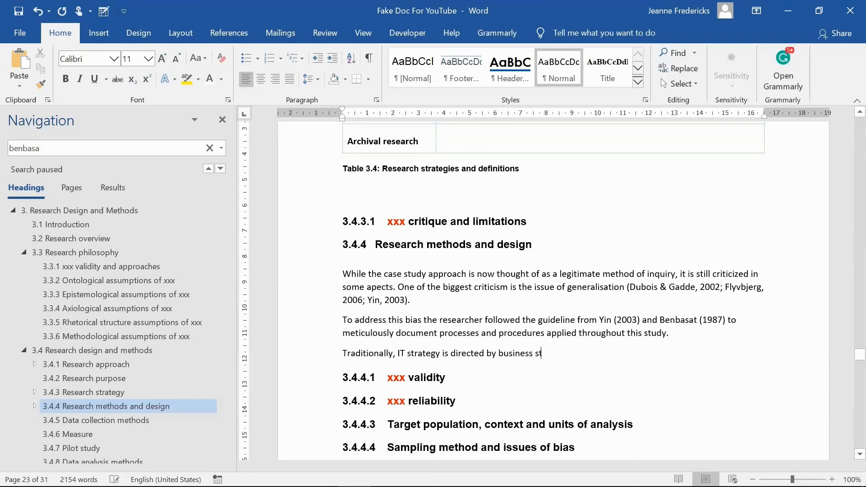
type("rategy, as it is viewed as a functional-level strategy, subordinate to business strategy")
Insert a Mendeley citation of Bharadwaj 2013 at the paragraph's end and add a full stop
left_click(231, 34)
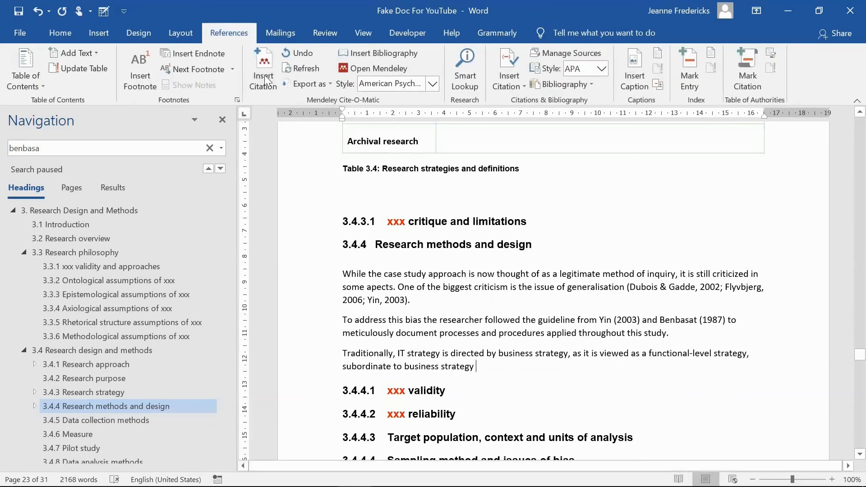
left_click(267, 81)
type("Bharadw")
key("Down")
key("Return")
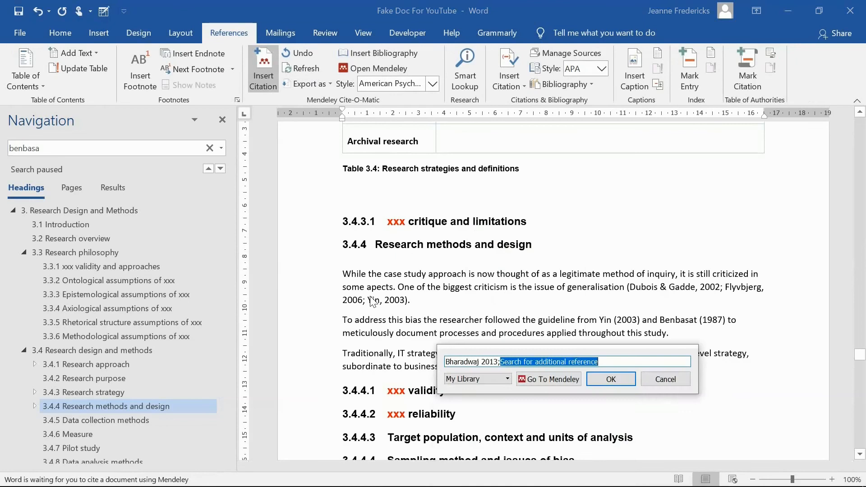
key("Return")
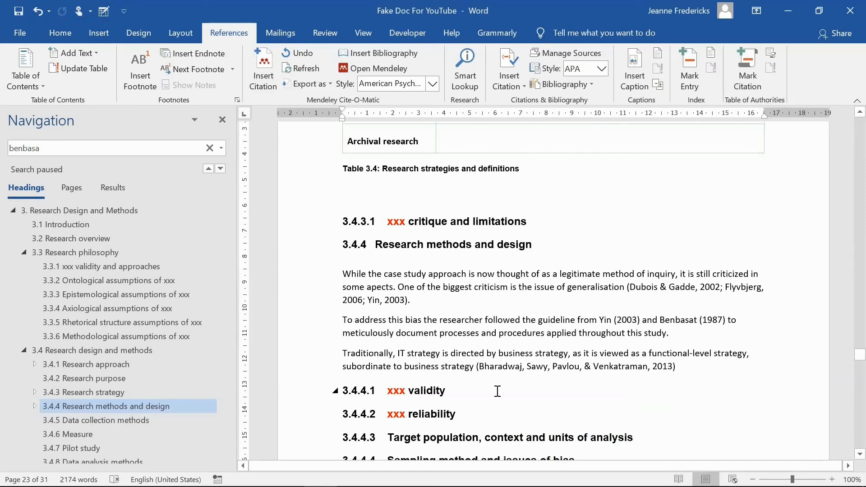
type(".")
Start a new paragraph: "This is in contrast to the DBS approach, which supposes that the business strategy and IT strategy become one entity"
key("Return")
type("This is in contrast to the DBS approach, which sup")
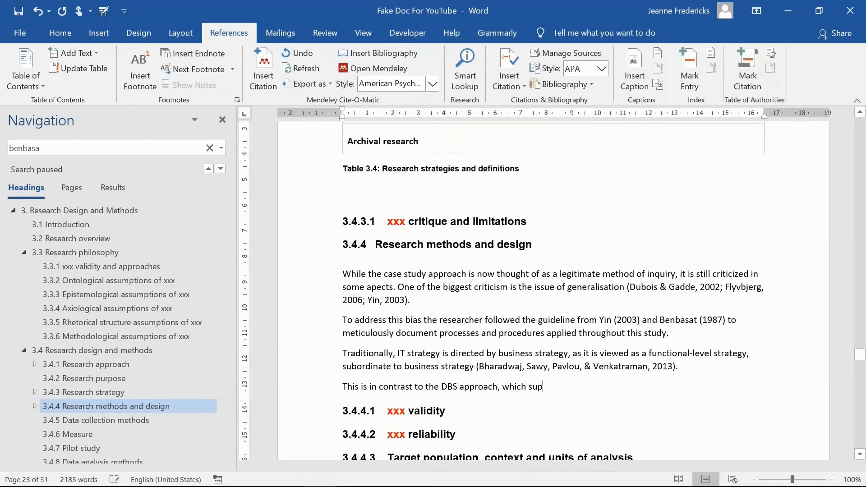
type("poses that the business strategy")
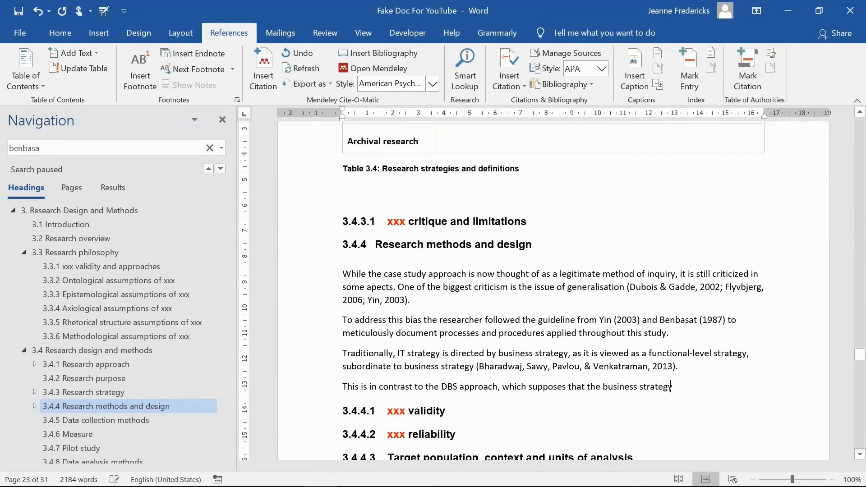
type(" and IT strategy become one entity")
Cite Bharadwaj 2013 at the end of this sentence and close it with a full stop
key("alt+m")
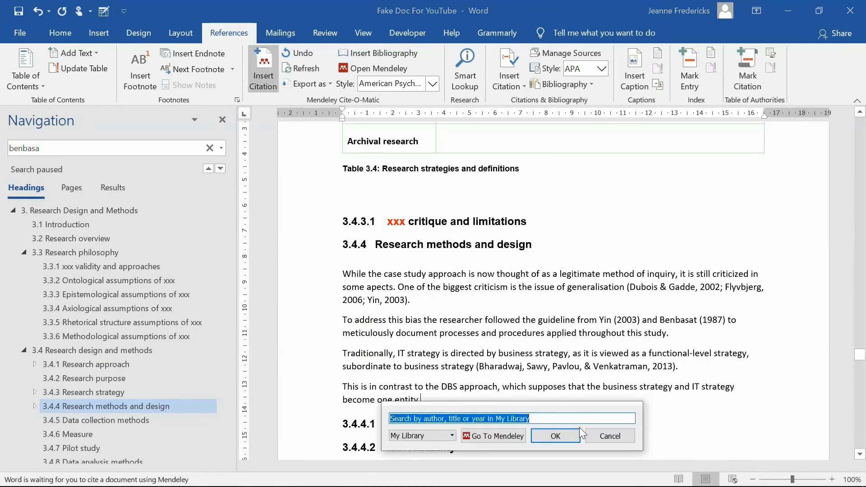
type("bharad")
key("Down")
key("Return")
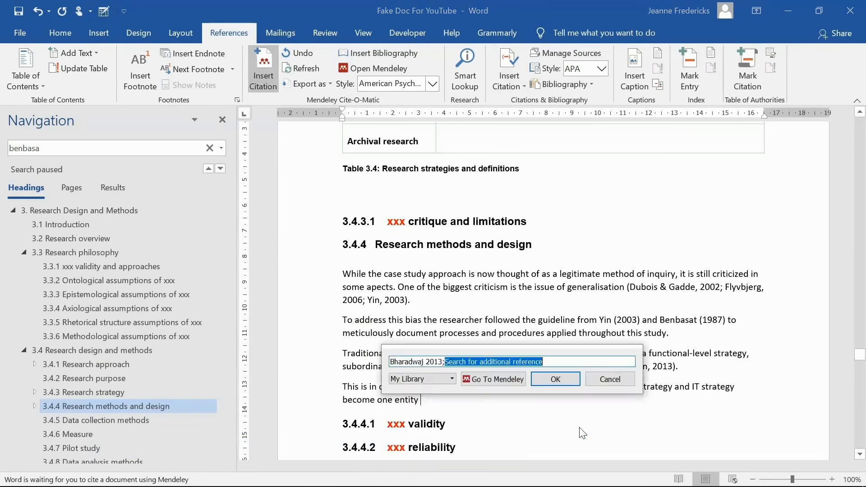
key("Return")
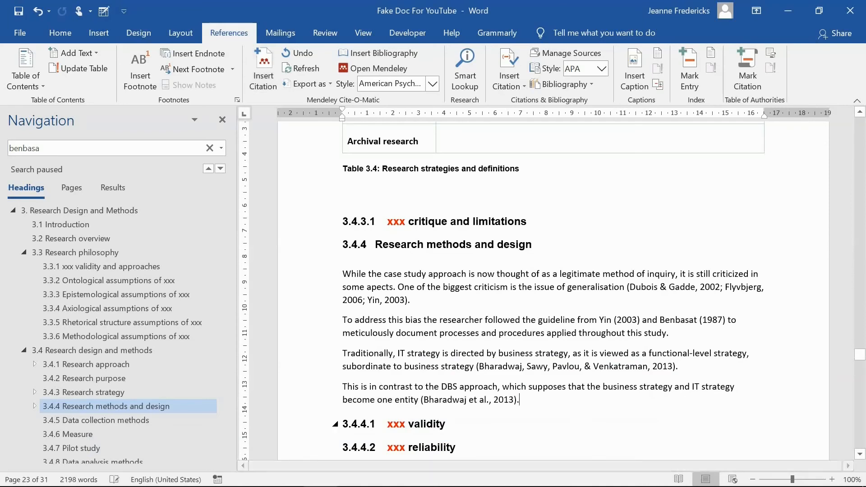
type(".")
Move the "This is in contrast to the DBS approach" paragraph above the "Traditionally, IT strategy" paragraph
left_click(673, 333)
key("Return")
key("Return")
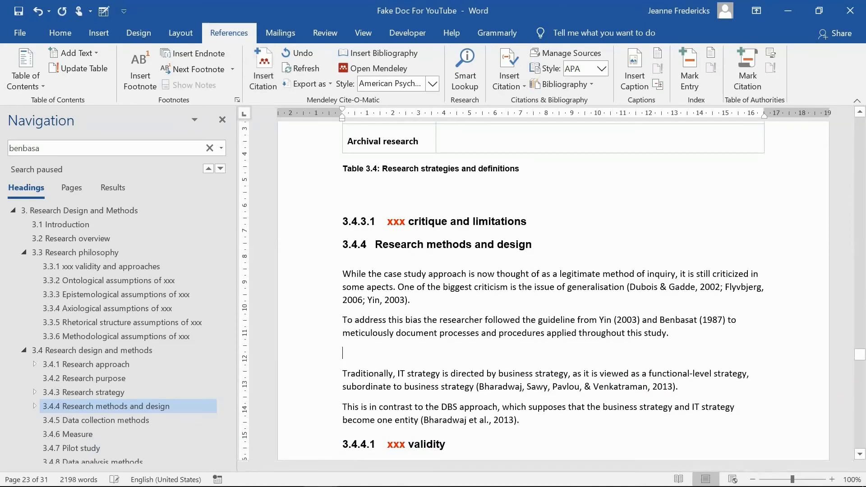
left_click_drag(521, 441, 363, 364)
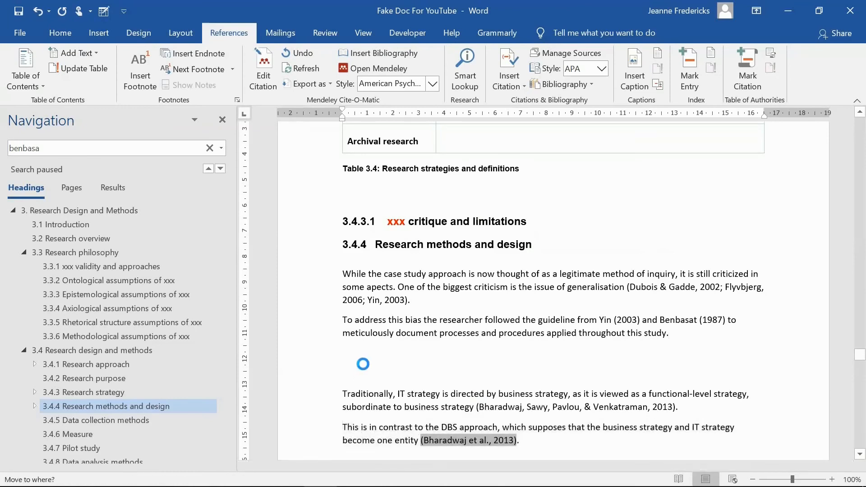
left_click(384, 412)
key("BackSpace")
key("BackSpace")
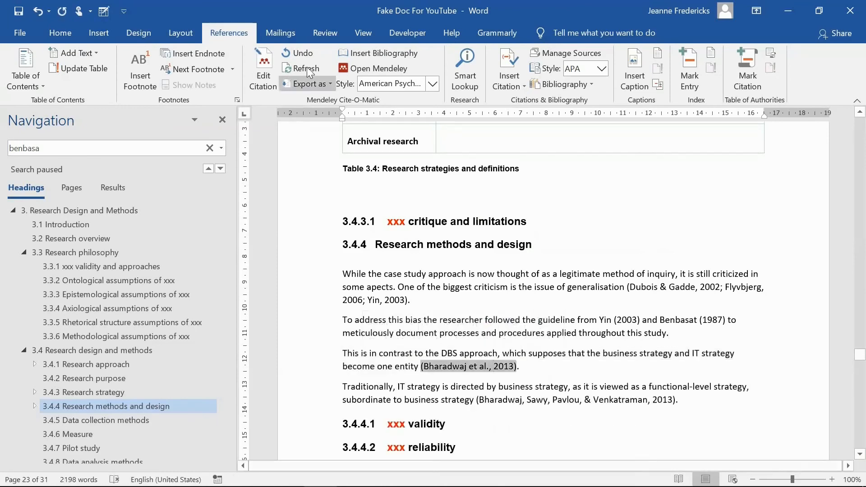
Reopen the Bharadwaj 2013 citation in the DBS paragraph for editing and confirm it without adding references
left_click(263, 72)
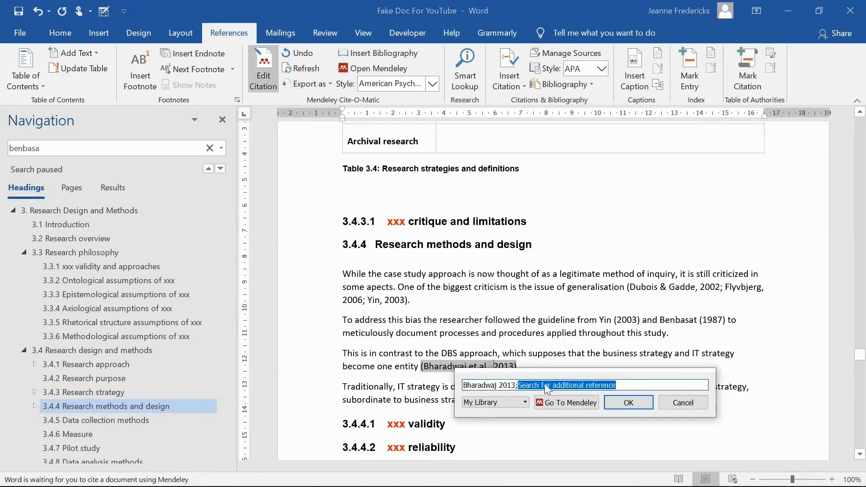
key("BackSpace")
key("BackSpace")
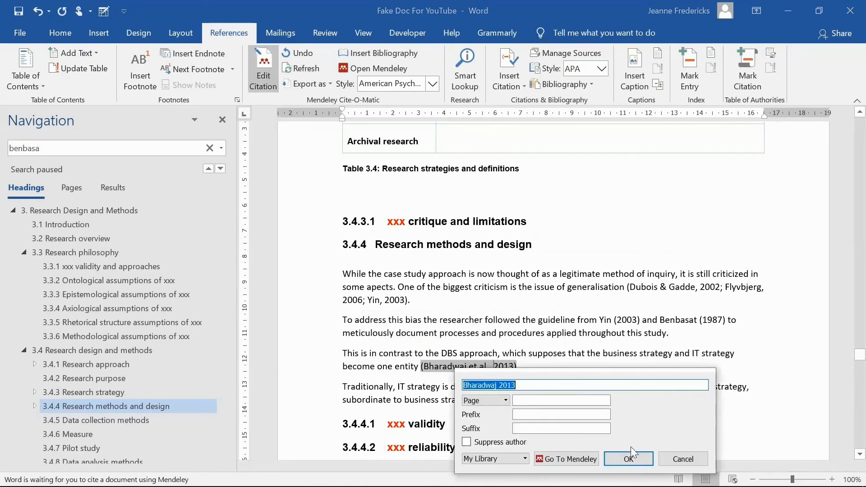
left_click(639, 462)
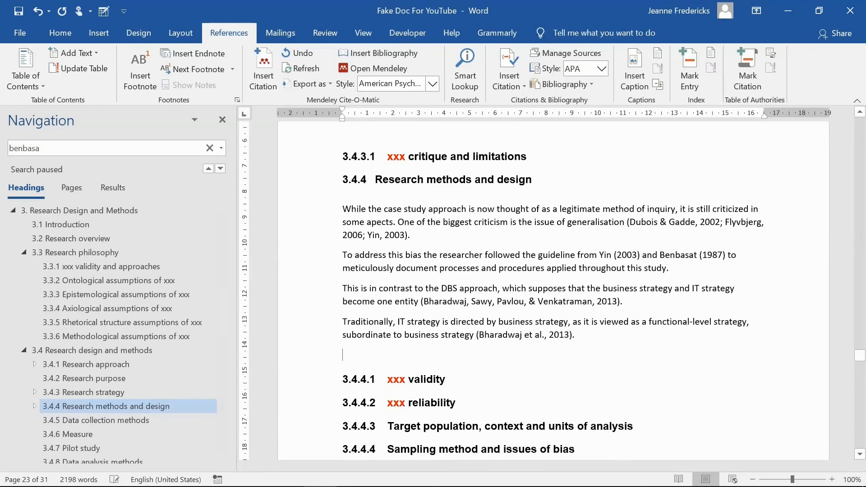
Start a new paragraph: "In the case of IT alignment under the theme of DBS, organisations make use of a technologically enabled omnichannel"
type("In the case of IT alignment under the t")
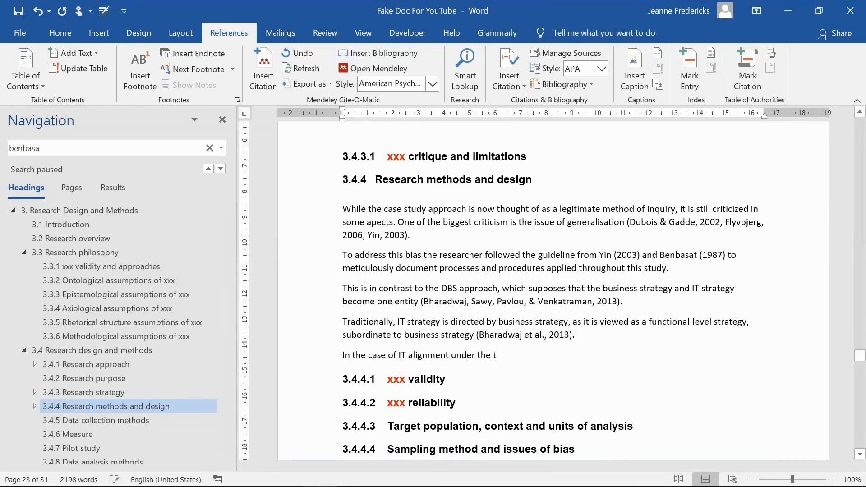
type("heme of DBS, organisations make use of a technologically enabled omnichannel")
Cite Sebastian 2017 at the end of this sentence, searching the Mendeley library for sebastian
key("alt+m")
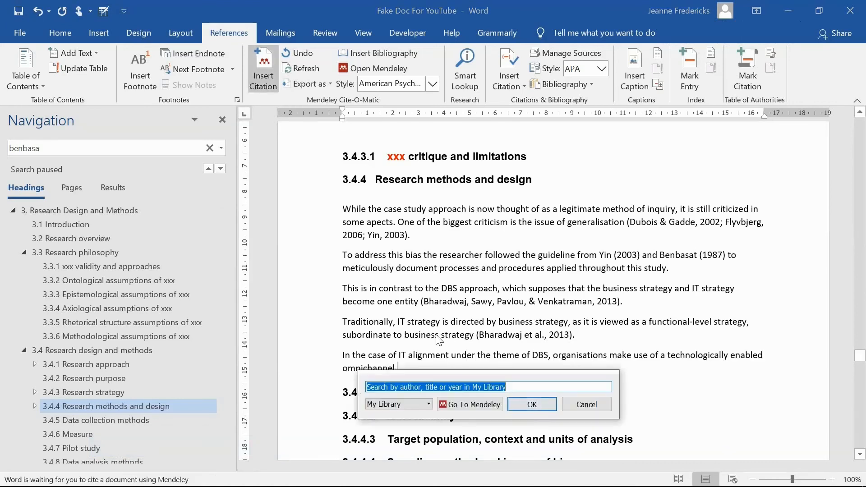
type("sebastia")
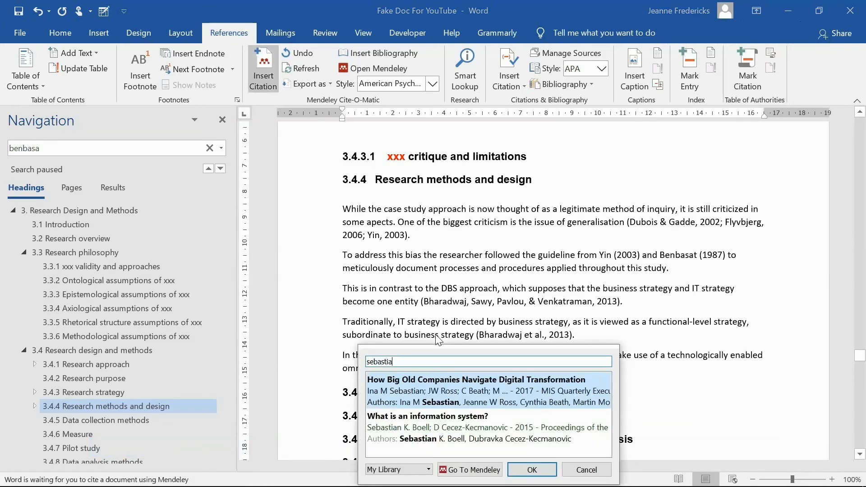
key("Return")
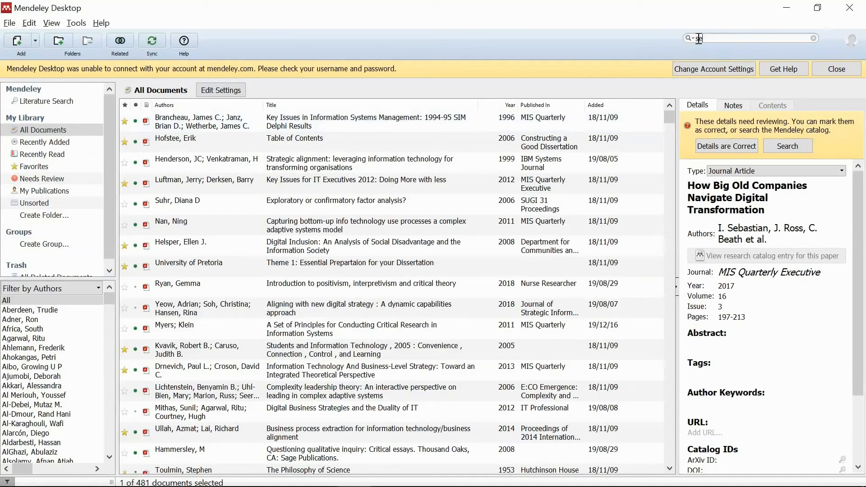
type("bastian")
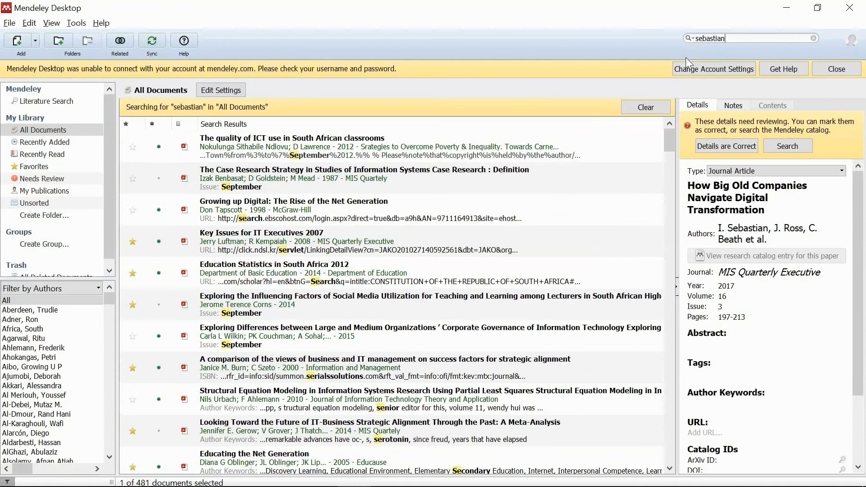
left_click(767, 234)
left_click_drag(721, 244, 789, 284)
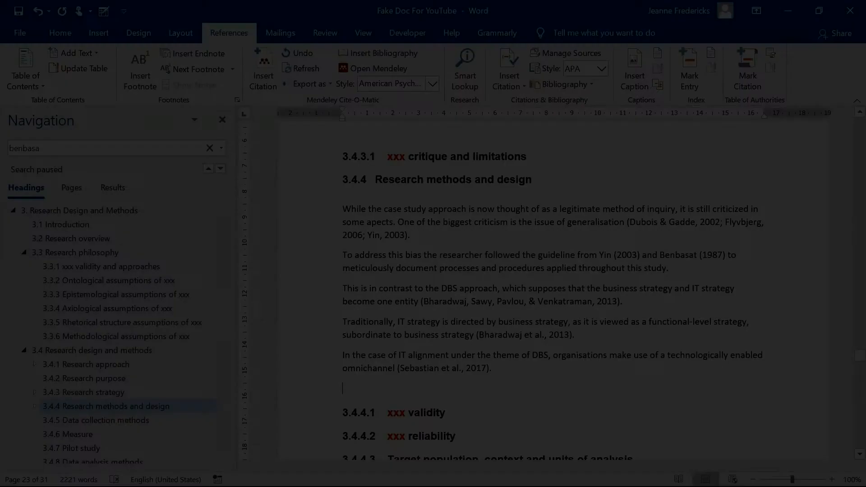
Write a new paragraph: 'A Digital Native is a "nave speaker" of the digitl language of computers, video games and the internet'
type("A ")
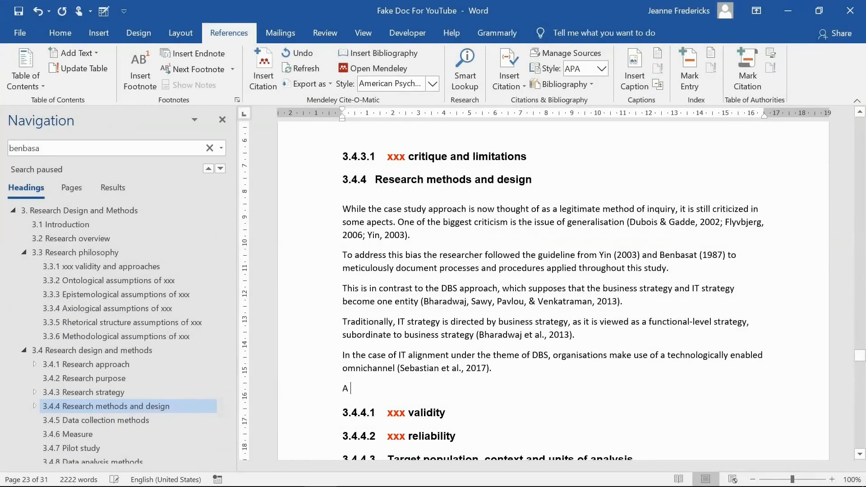
type("Digital Native is")
type(" a \"")
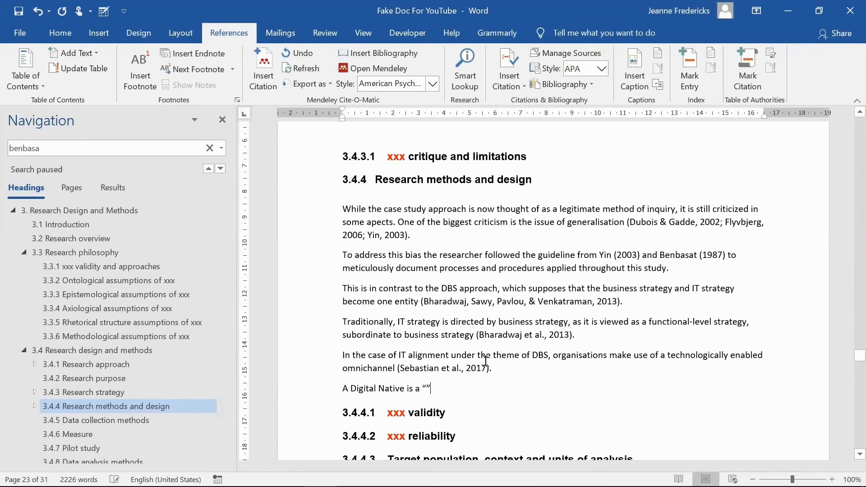
key("BackSpace")
key("BackSpace")
type("\"\"")
key("Left")
type("nave speaker")
key("Right")
type("of the digitl language of computers, video games and the internet")
Insert a Mendeley citation of Prensky 2001 at the end of this sentence
left_click(266, 58)
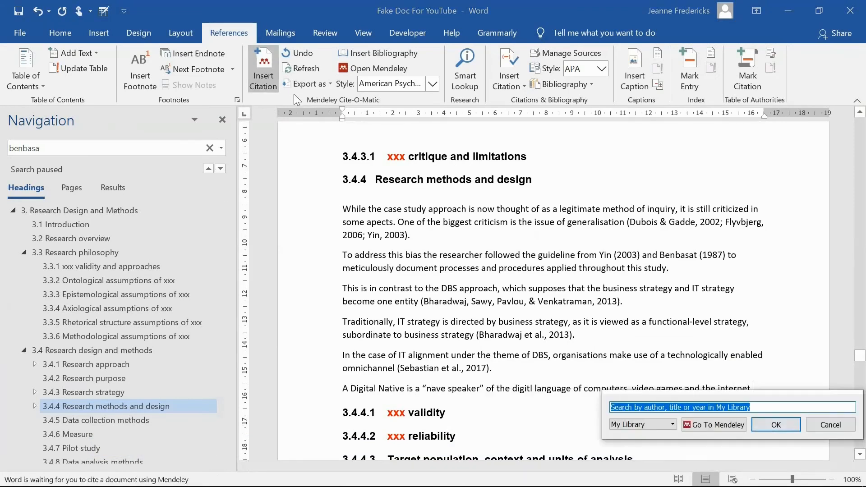
type("prensky")
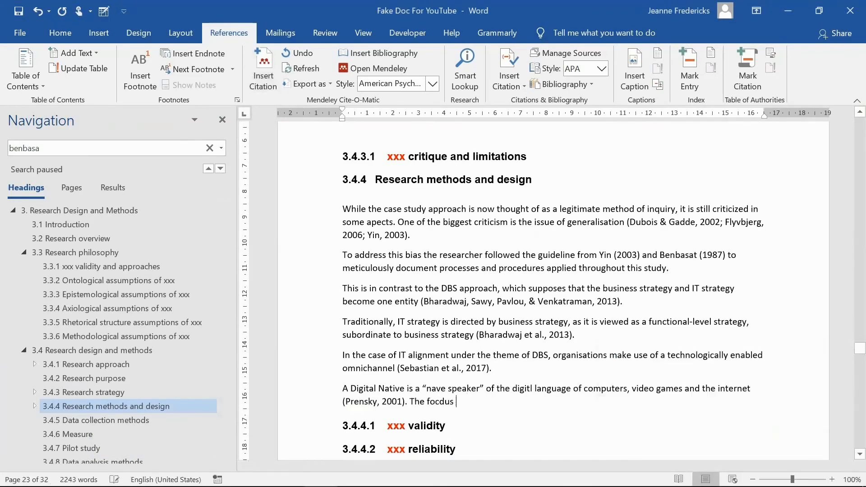
Continue with "The focus of support for the possibility of parallel thought processing is underpinned by neuroplasticity"
key("BackSpace")
key("BackSpace")
key("BackSpace")
key("BackSpace")
key("BackSpace")
key("BackSpace")
key("BackSpace")
key("BackSpace")
key("BackSpace")
type("he focus of s")
Cite the second Prensky 2001 work after "neuroplasticity" and close the sentence
key("alt+m")
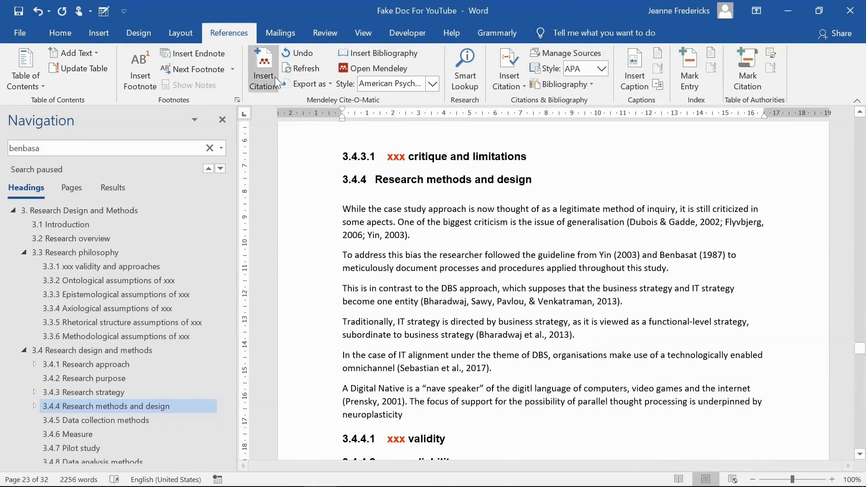
type("prensk")
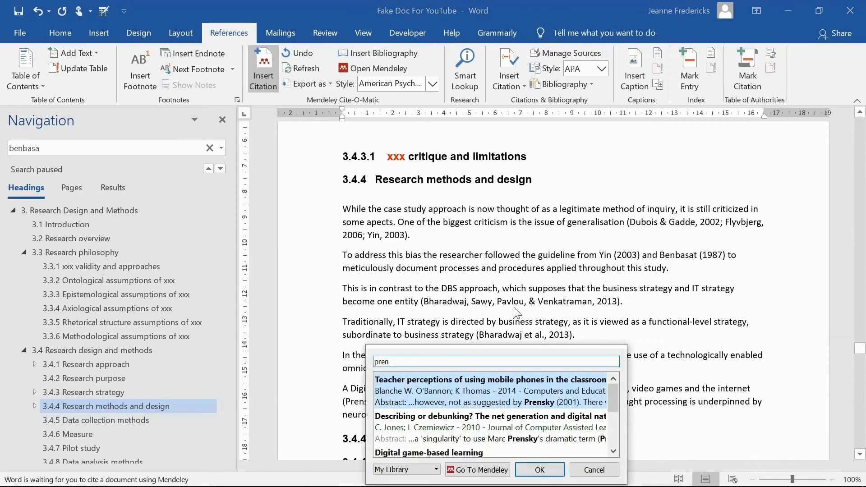
type("y")
left_click_drag(610, 398, 623, 442)
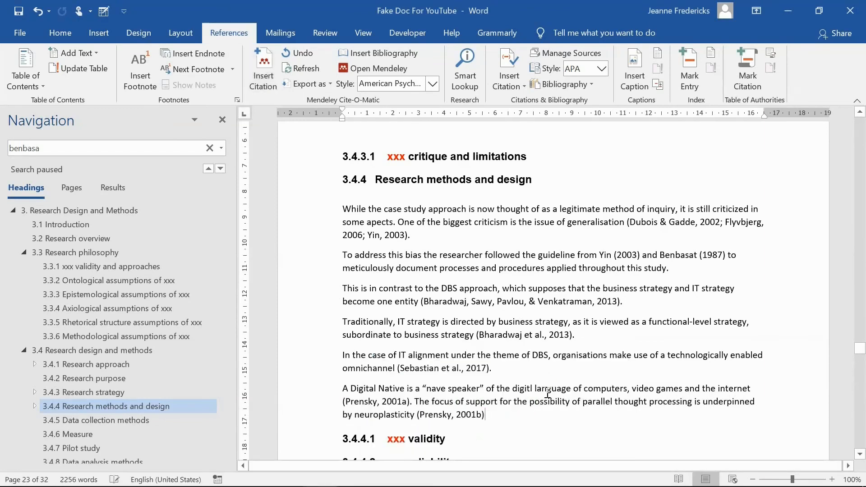
left_click(478, 415)
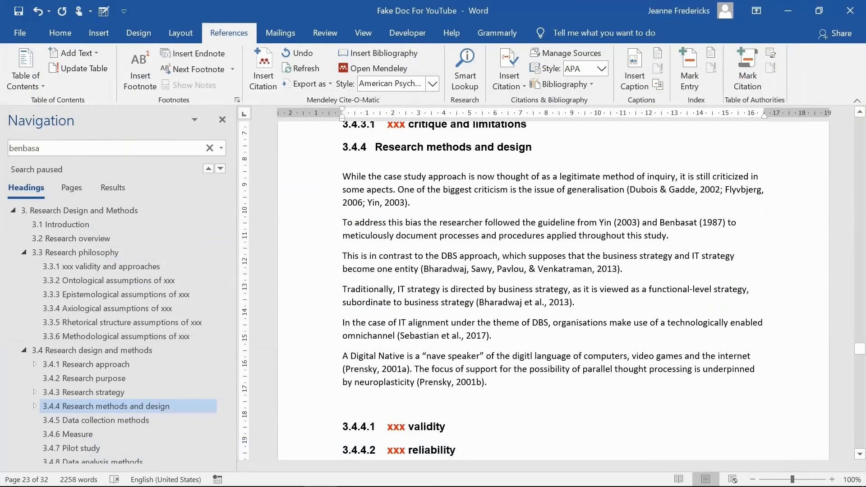
Start a new paragraph: "A DBS is concerned with understanding how business can leverage digital resources"
type("S is concerned with understandin")
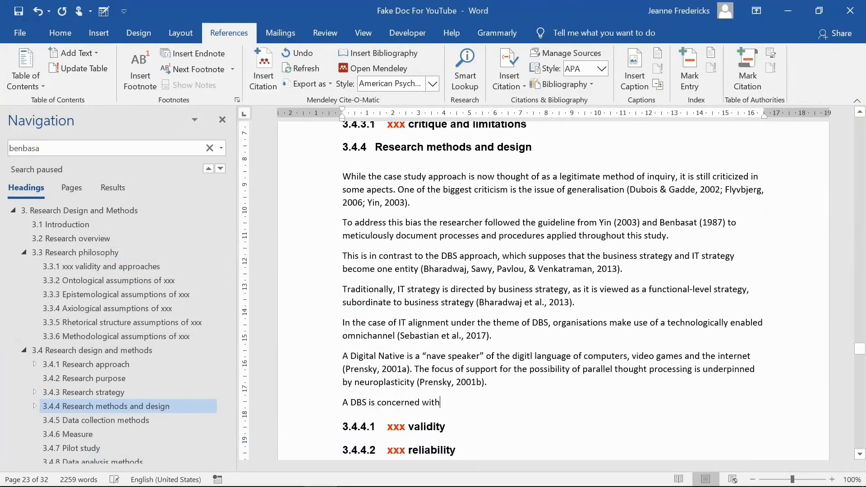
type("g ho")
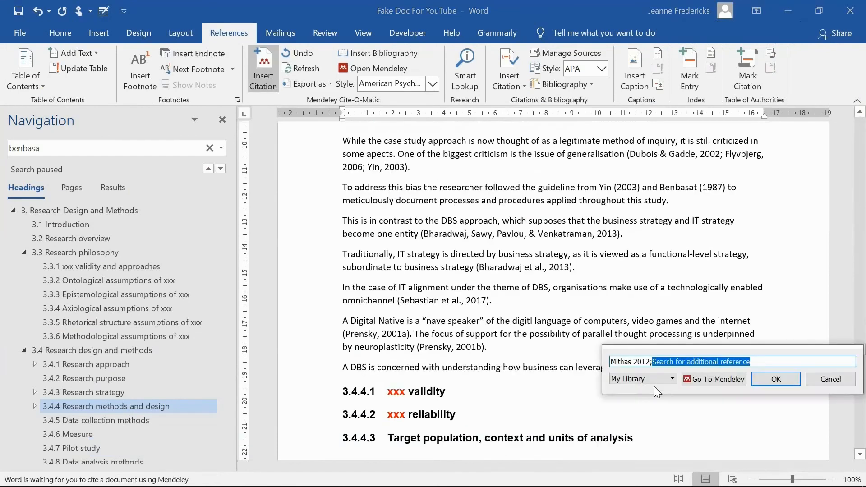
Cite Mithas 2012, Mithas 2010 and Mithas 2013 together in one Mendeley citation at the sentence's end
type(";mithas")
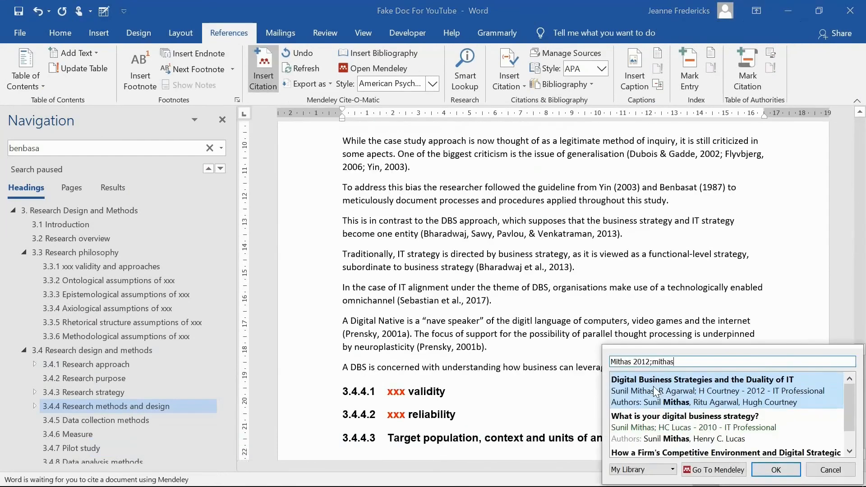
left_click(745, 433)
type("mithas")
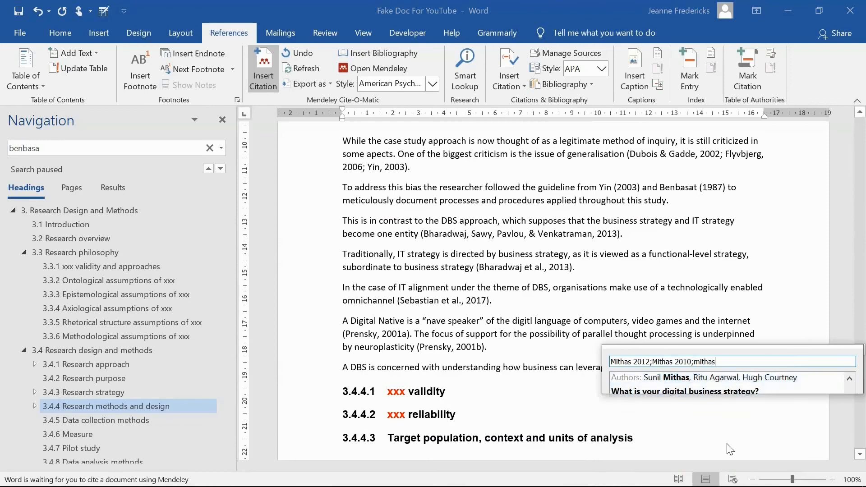
left_click(794, 440)
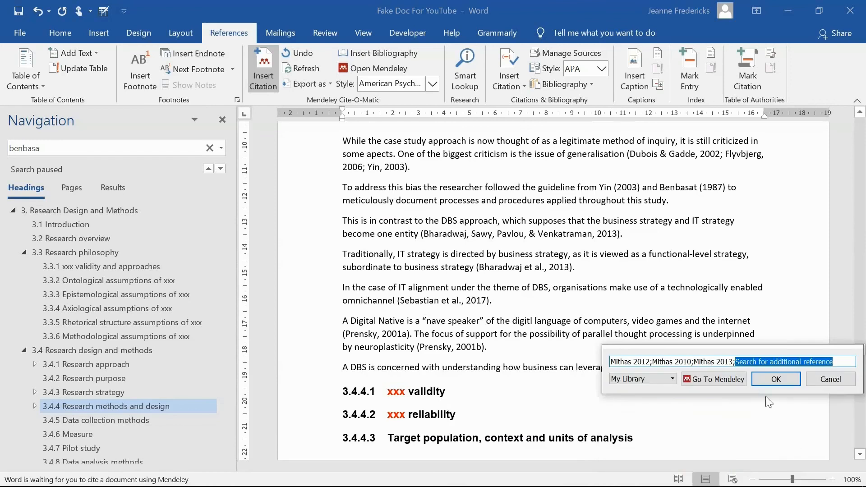
left_click(772, 381)
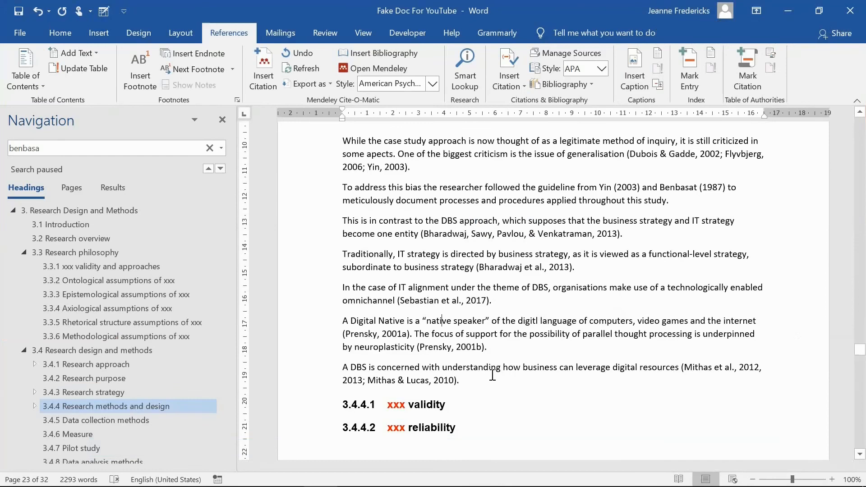
Edit the first Prensky 2001 citation to add page 87
left_click(386, 334)
left_click(266, 79)
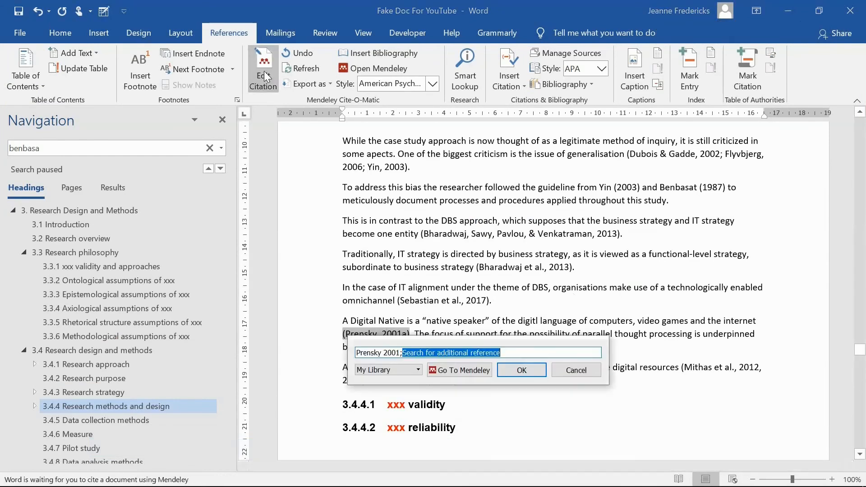
left_click(465, 356)
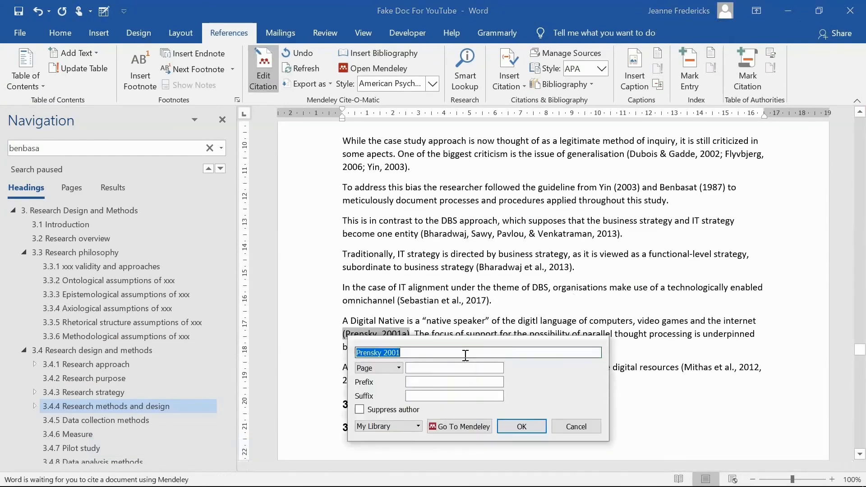
left_click(437, 368)
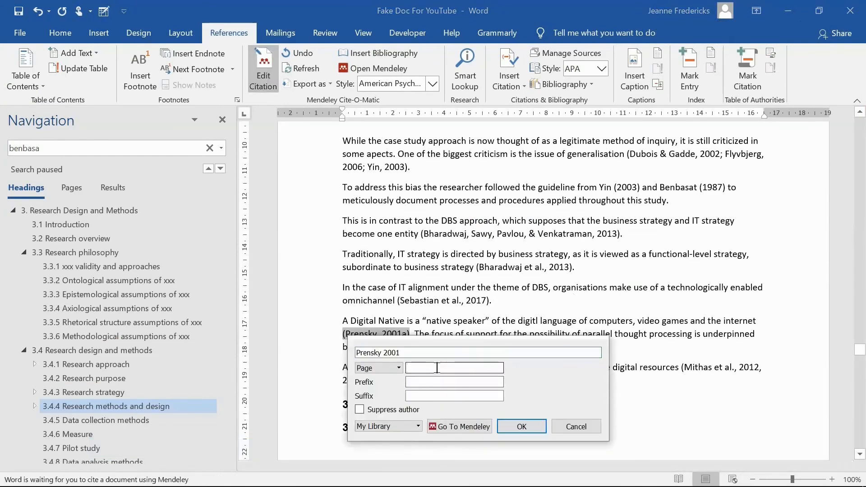
type("87")
left_click(531, 424)
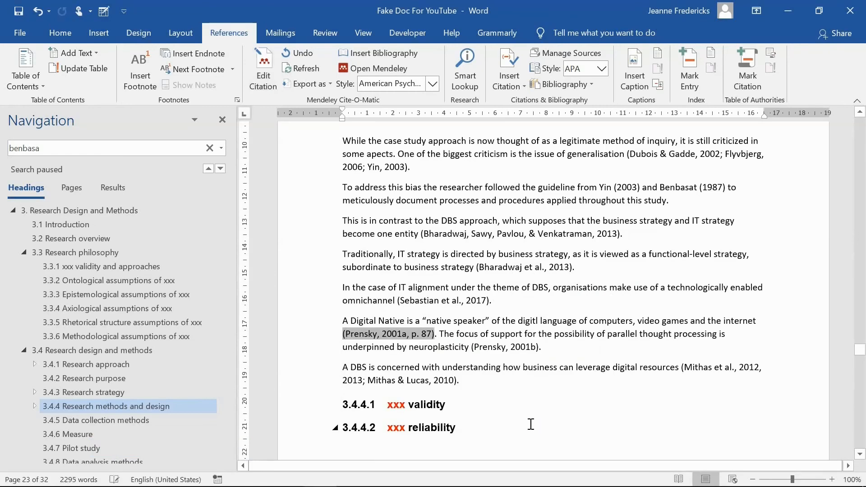
left_click(447, 334)
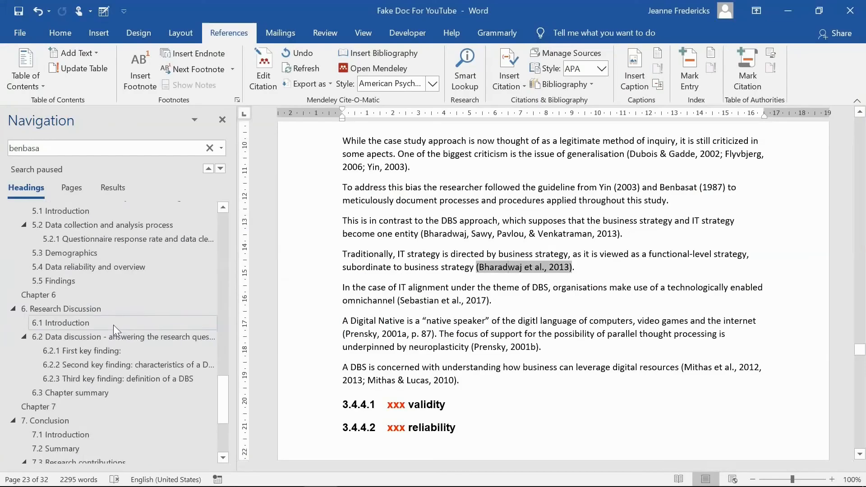
Go to the List of References and insert a Mendeley bibliography beneath its heading
scroll(113, 325, "down", 3)
left_click(52, 429)
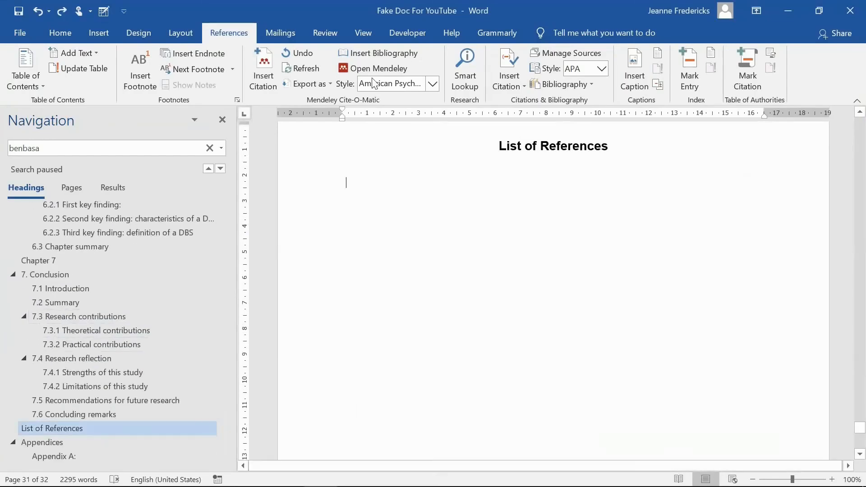
left_click(369, 53)
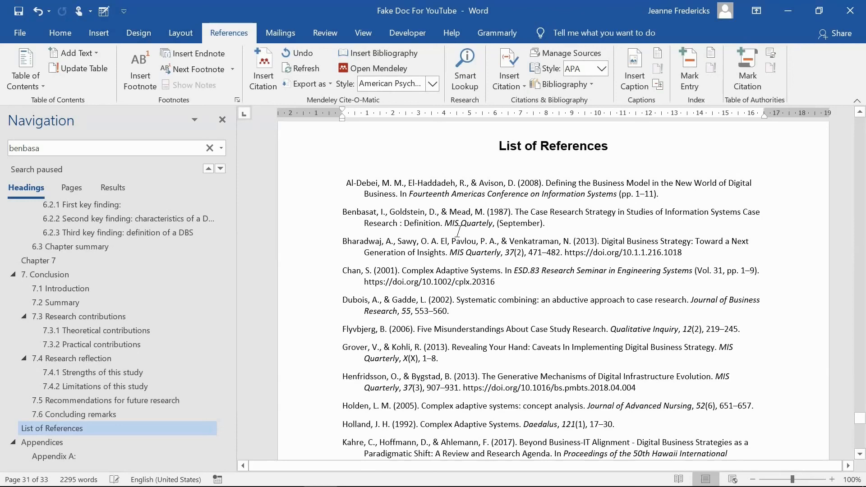
In the browser, search Google Scholar for the Al-Debei, El-Haddadeh and Avison 2008 reference
scroll(458, 232, "up", 1)
left_click(348, 234)
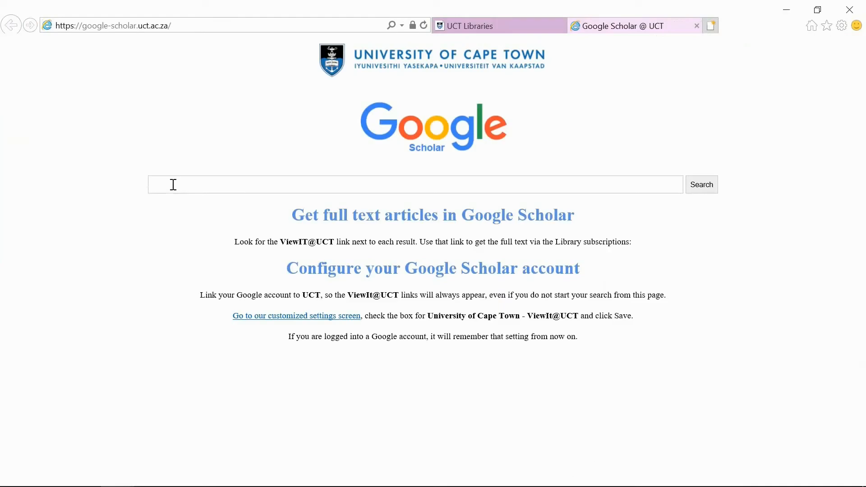
left_click(173, 185)
key("ctrl+v")
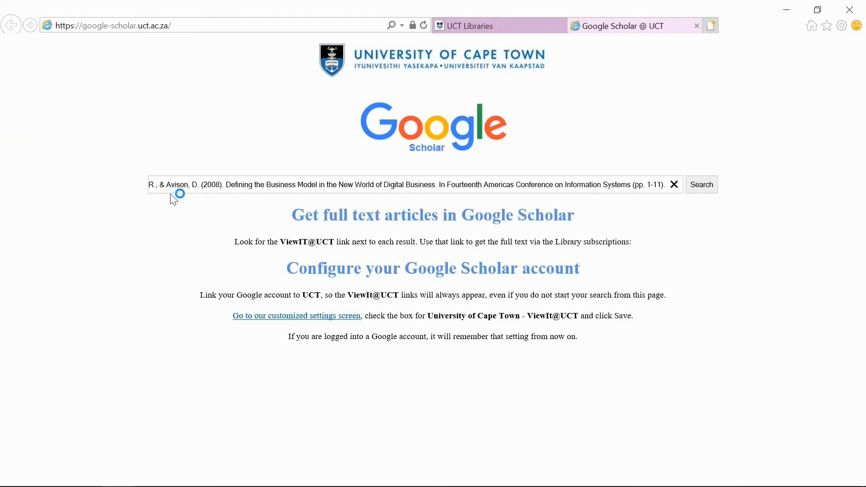
key("Return")
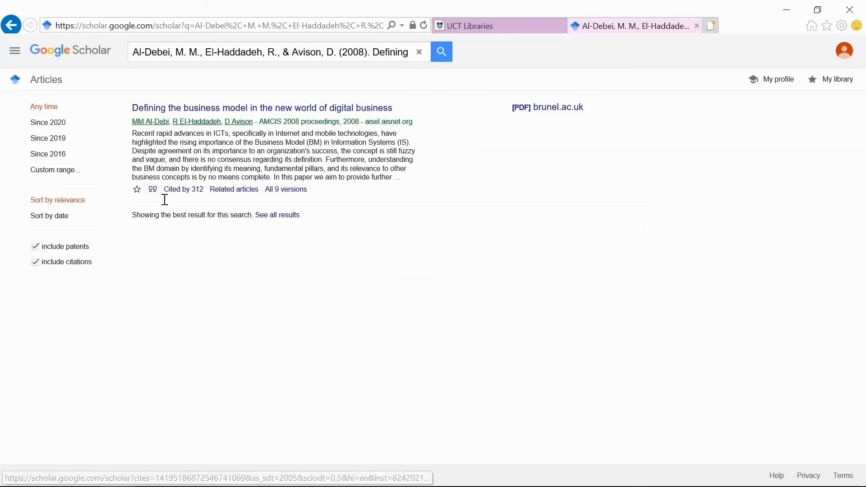
Copy the APA citation from Google Scholar and paste it at the Al-Debei entry in the reference list
left_click(153, 190)
left_click(422, 230)
key("ctrl+c")
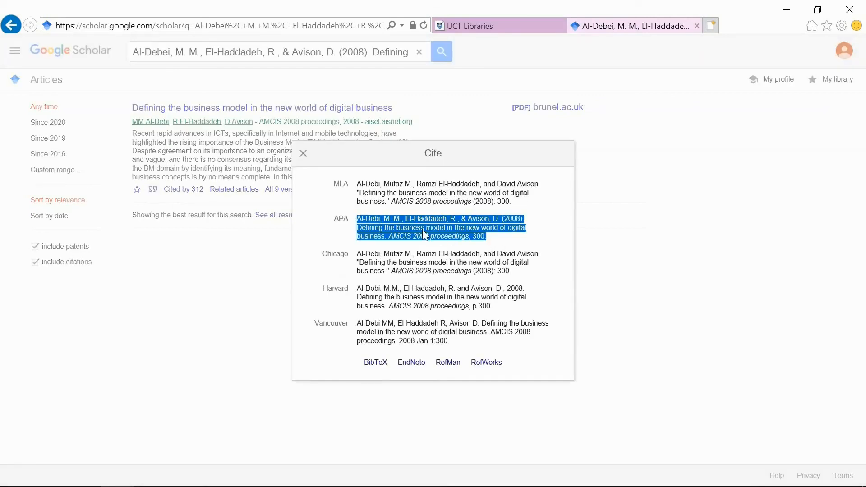
key("alt+Tab")
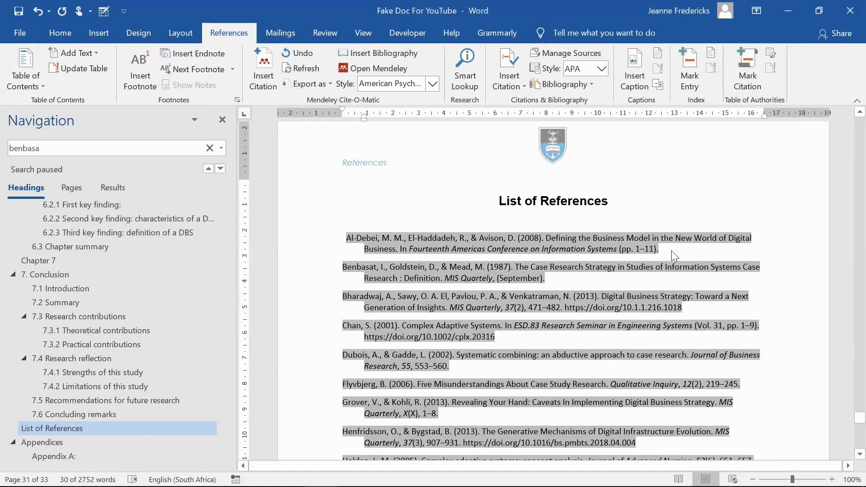
left_click(671, 251)
key("ctrl+v")
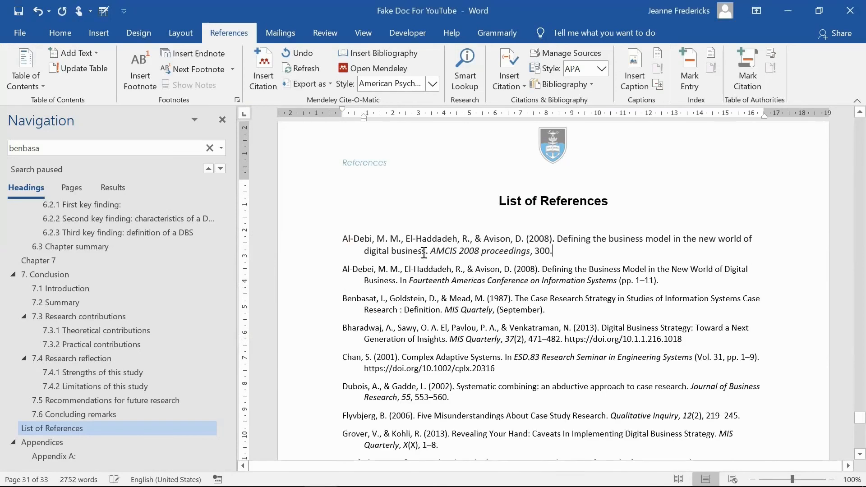